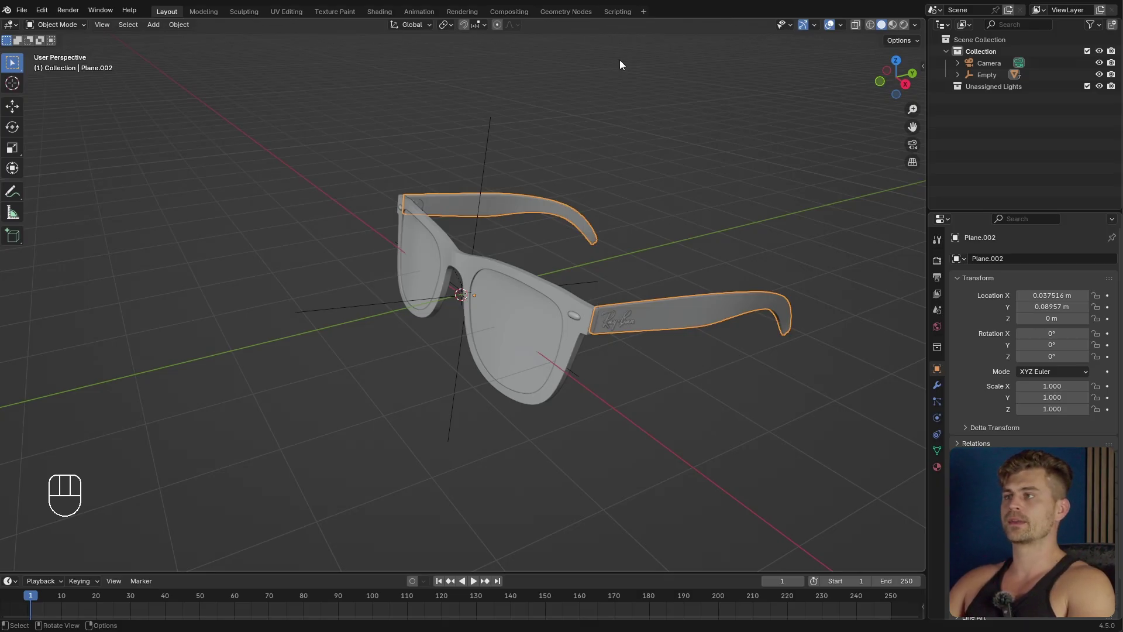
# Open the add-workspace menu from the + beside the workspace tabs
pyautogui.click(643, 11)
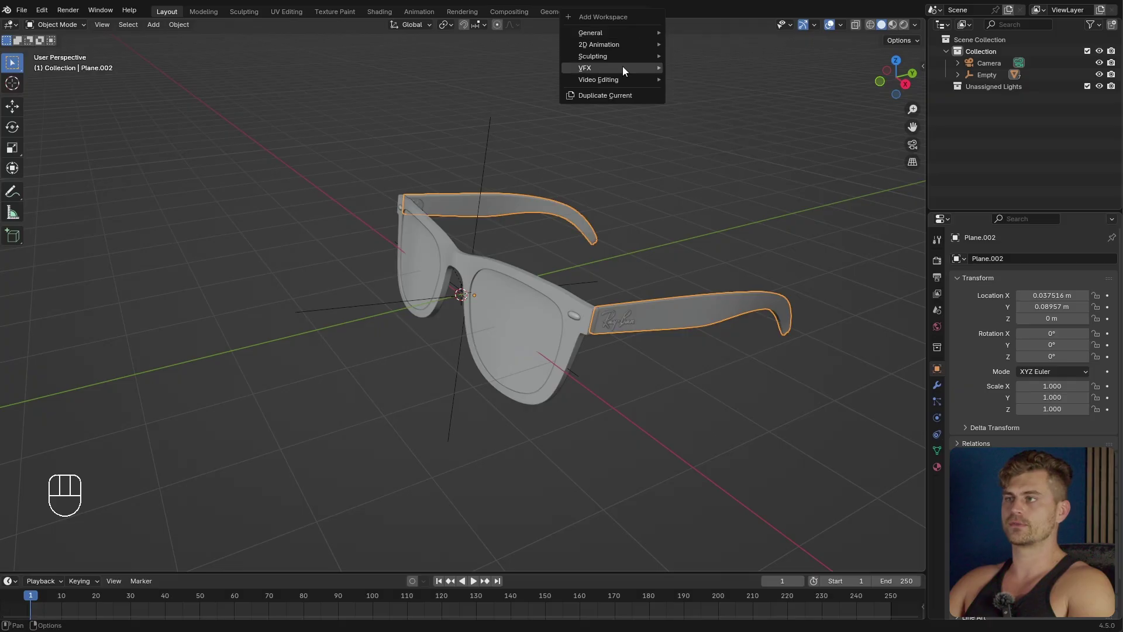
# Add the Motion Tracking workspace and load the sunglasses tracking clip into the Clip Editor
pyautogui.moveTo(626, 68)
pyautogui.click(710, 90)
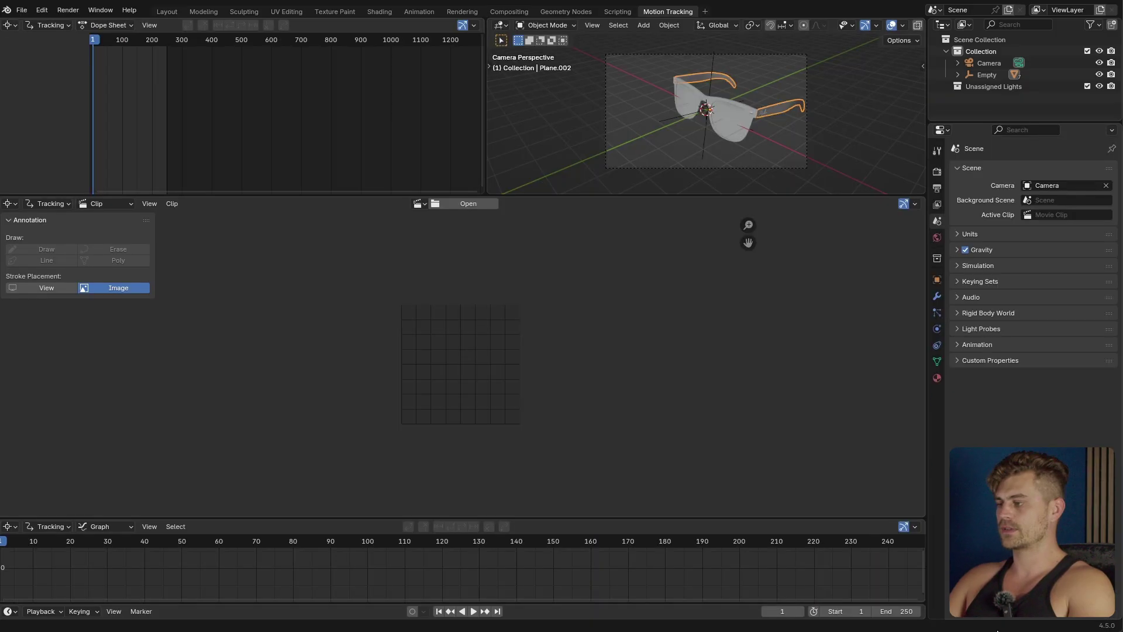
pyautogui.moveTo(1122, 338); pyautogui.dragTo(470, 338)
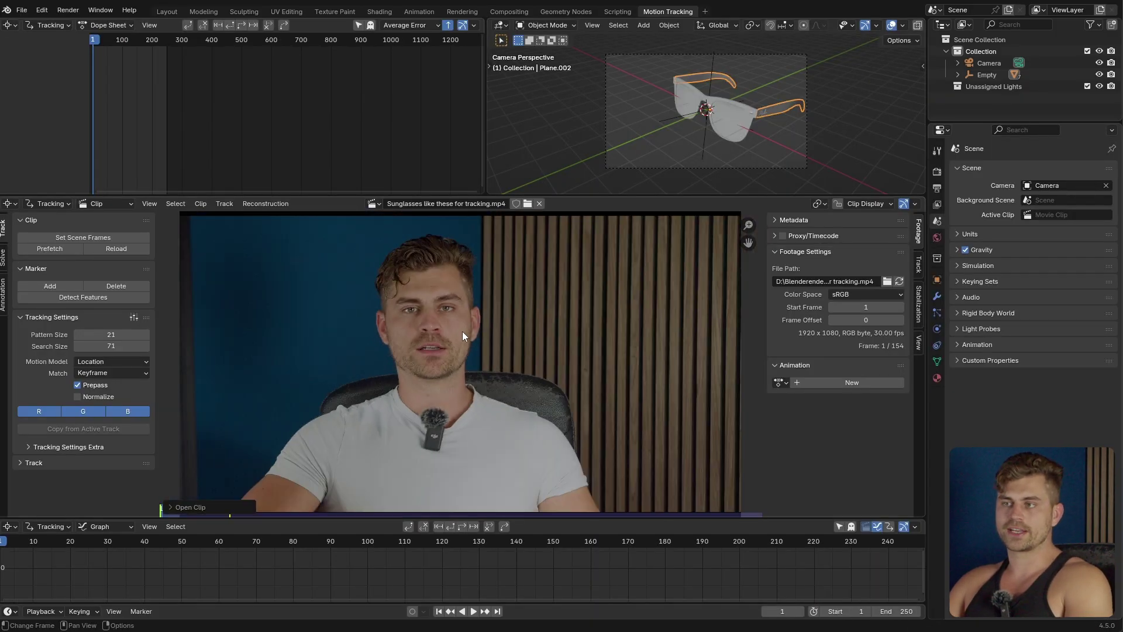
# Match the scene range to the clip's 154 frames, prefetch the footage, and go to frame 11
pyautogui.scroll(-1, 479, 347)
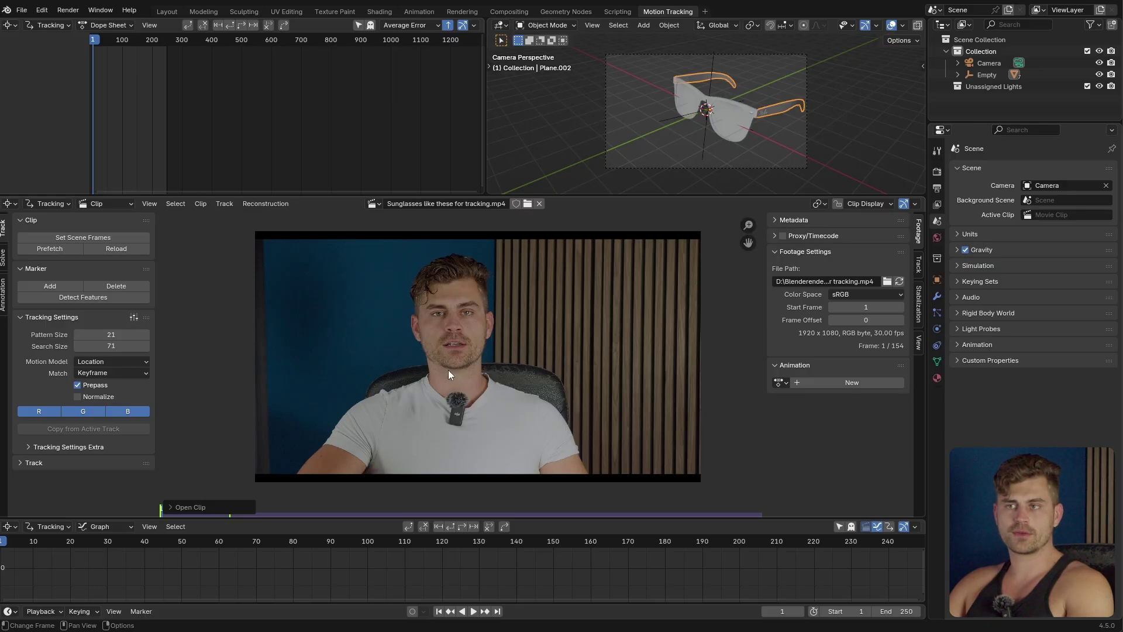
pyautogui.scroll(-4, 450, 544)
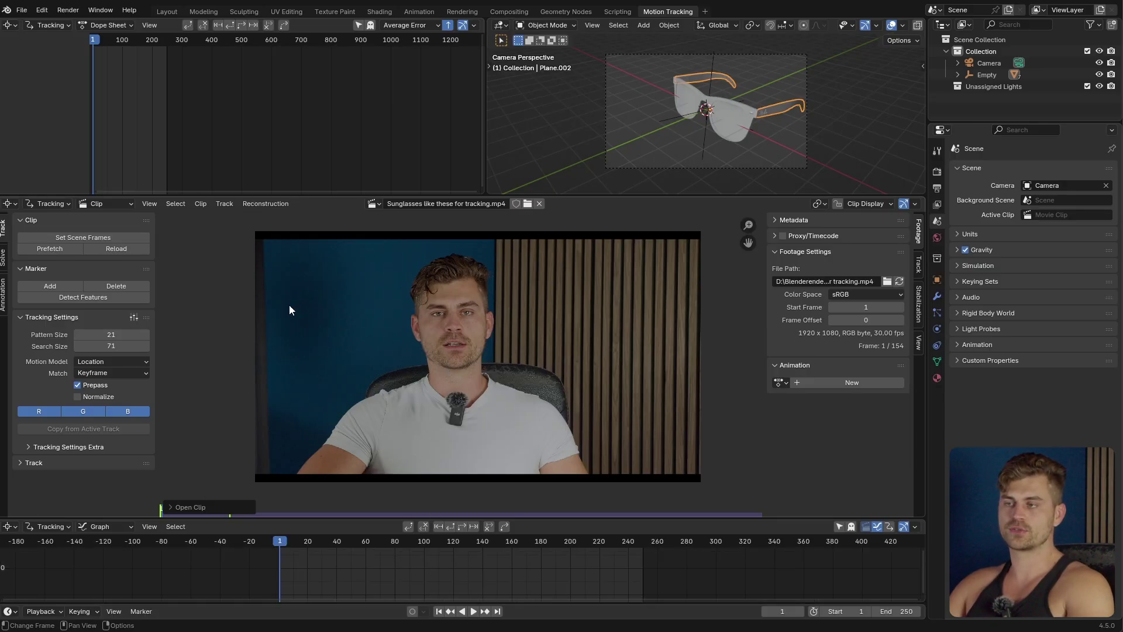
pyautogui.click(94, 238)
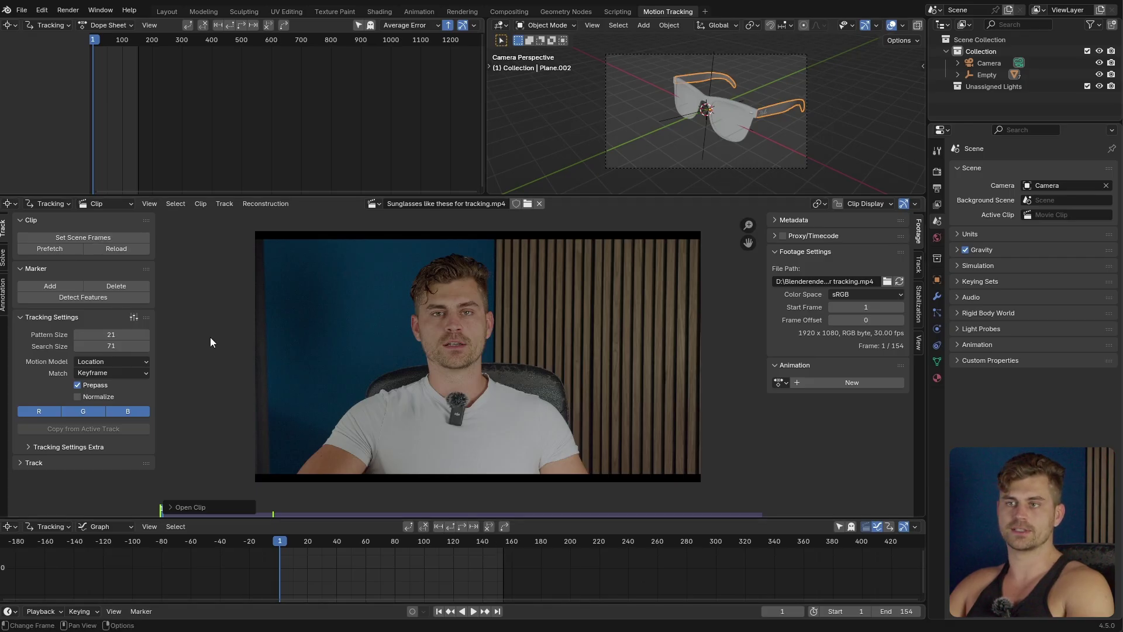
pyautogui.click(69, 249)
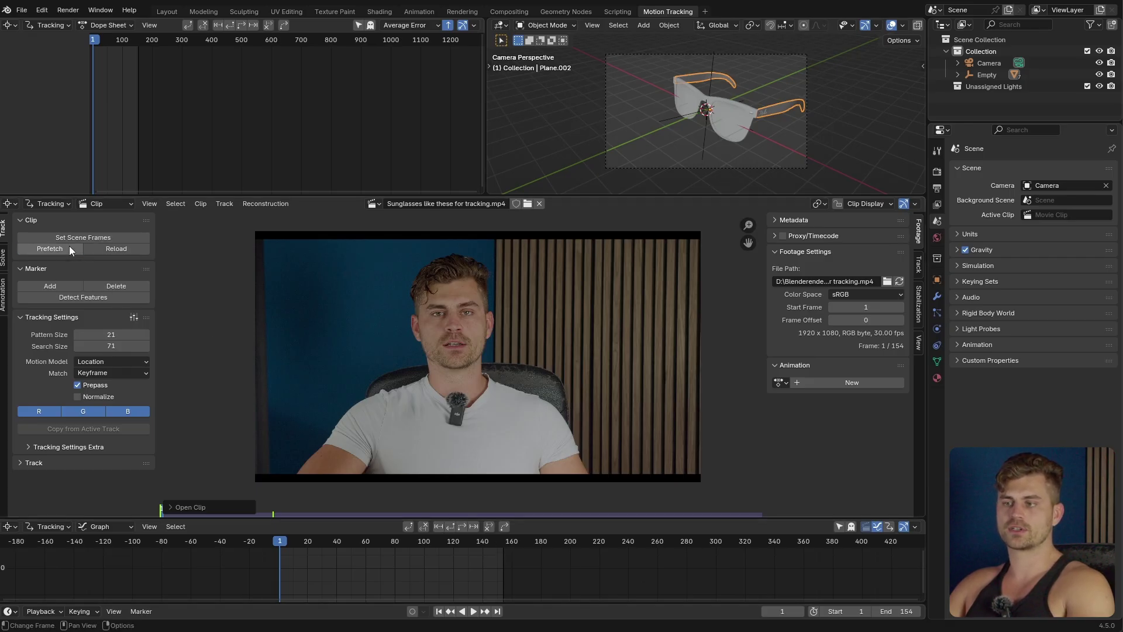
pyautogui.moveTo(291, 539)
pyautogui.mouseDown()
pyautogui.moveTo(326, 541)
pyautogui.moveTo(294, 545)
pyautogui.mouseUp()
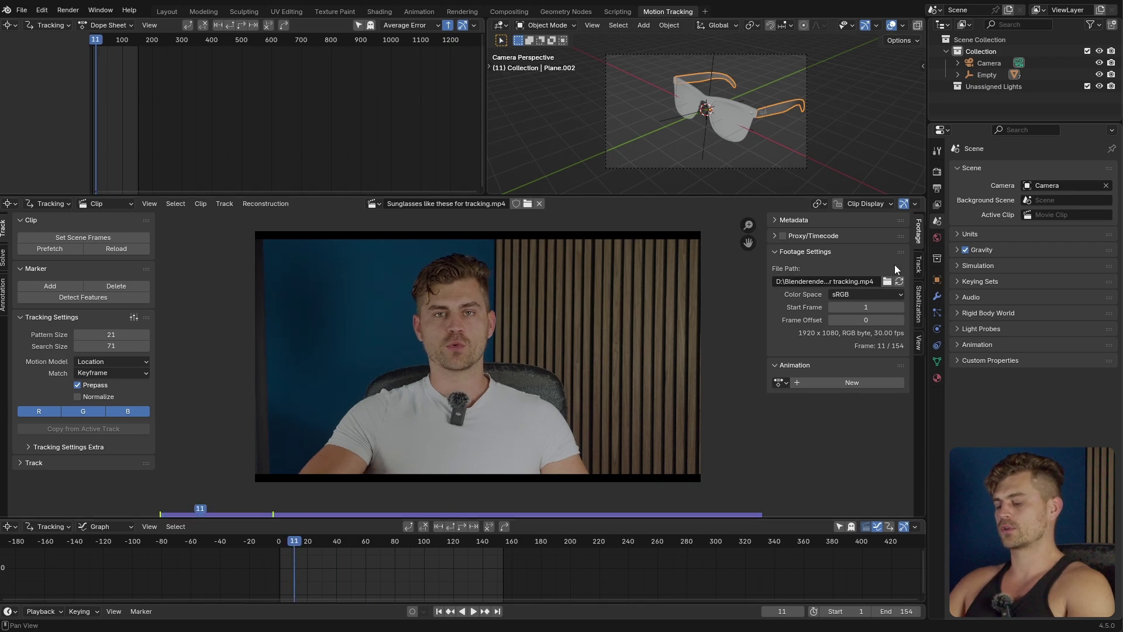
# In the sidebar Objects panel, add a tracking object next to Camera and name it Face
pyautogui.press('n')
pyautogui.press('n')
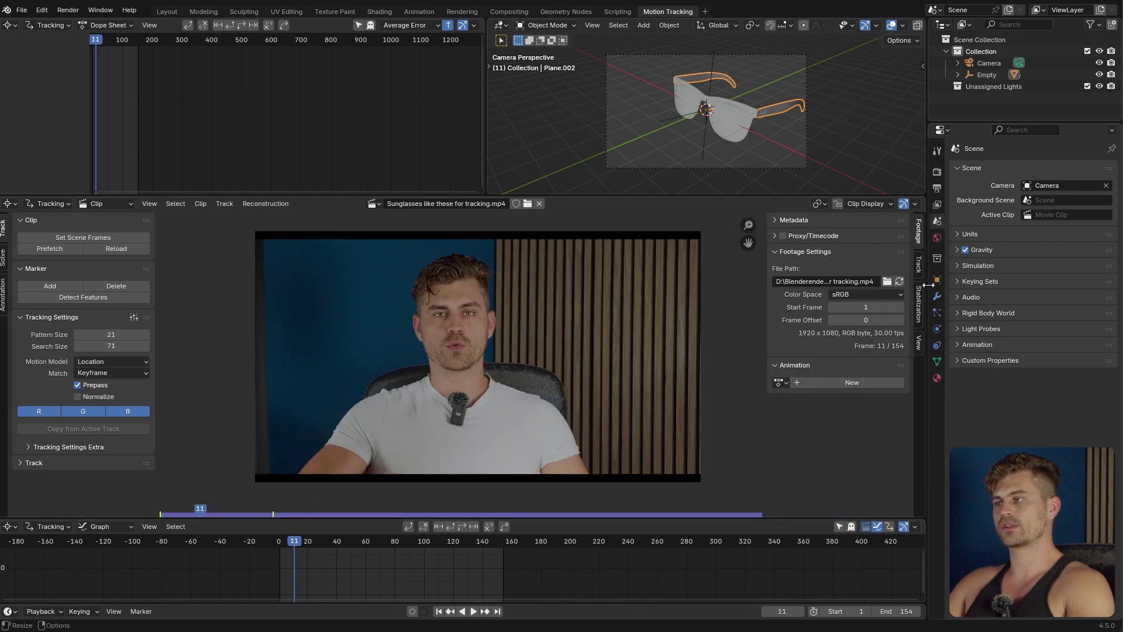
pyautogui.click(921, 266)
pyautogui.click(778, 259)
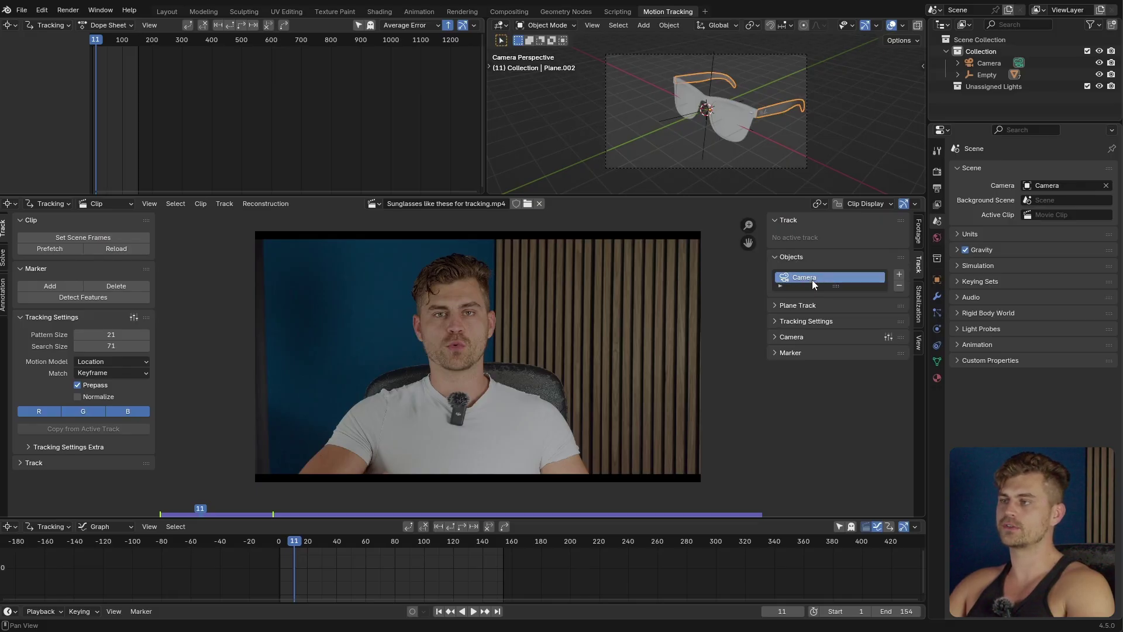
pyautogui.click(900, 275)
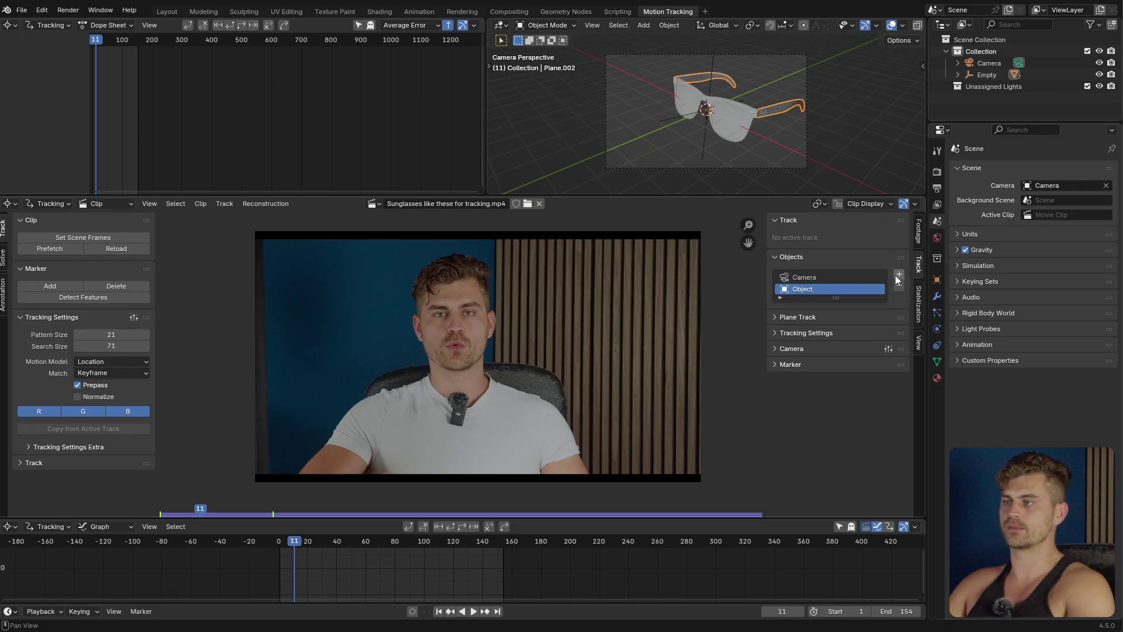
pyautogui.doubleClick(809, 291)
pyautogui.write('Face')
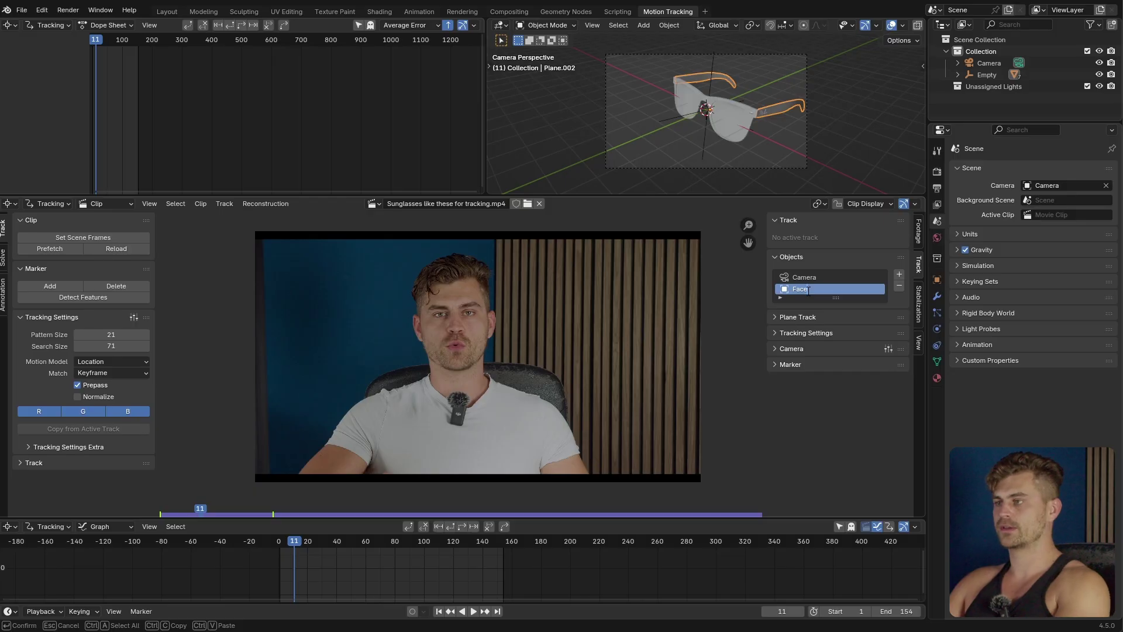
pyautogui.press('Return')
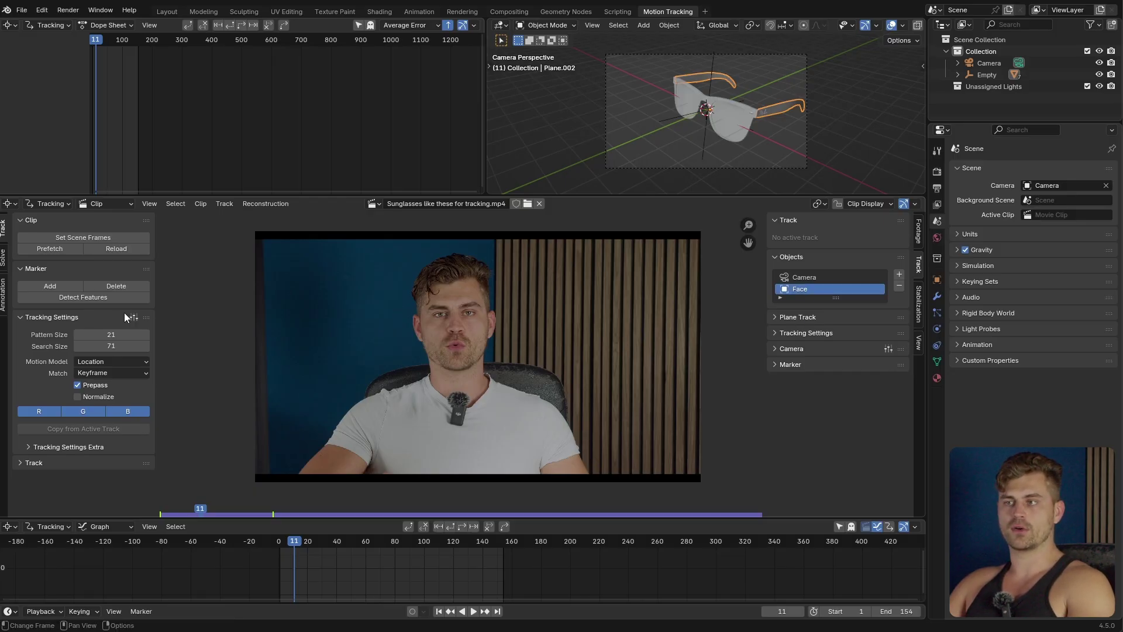
pyautogui.scroll(6, 502, 311)
pyautogui.moveTo(502, 311); pyautogui.dragTo(478, 381, button='middle')
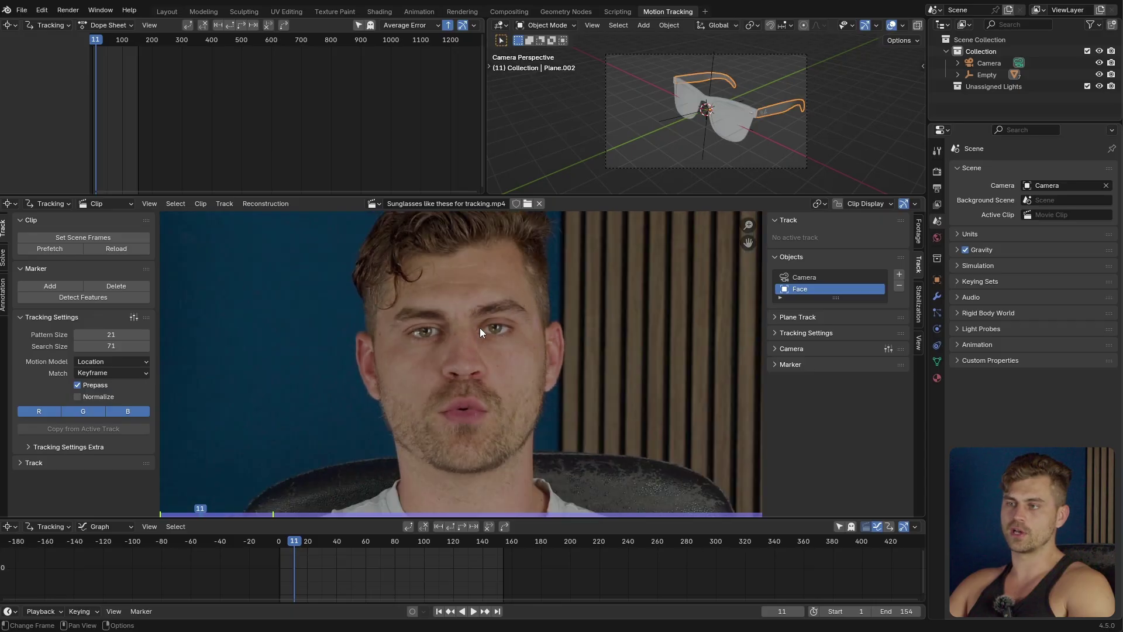
# Place tracking markers on both eyes and three points on the forehead
pyautogui.scroll(2, 480, 331)
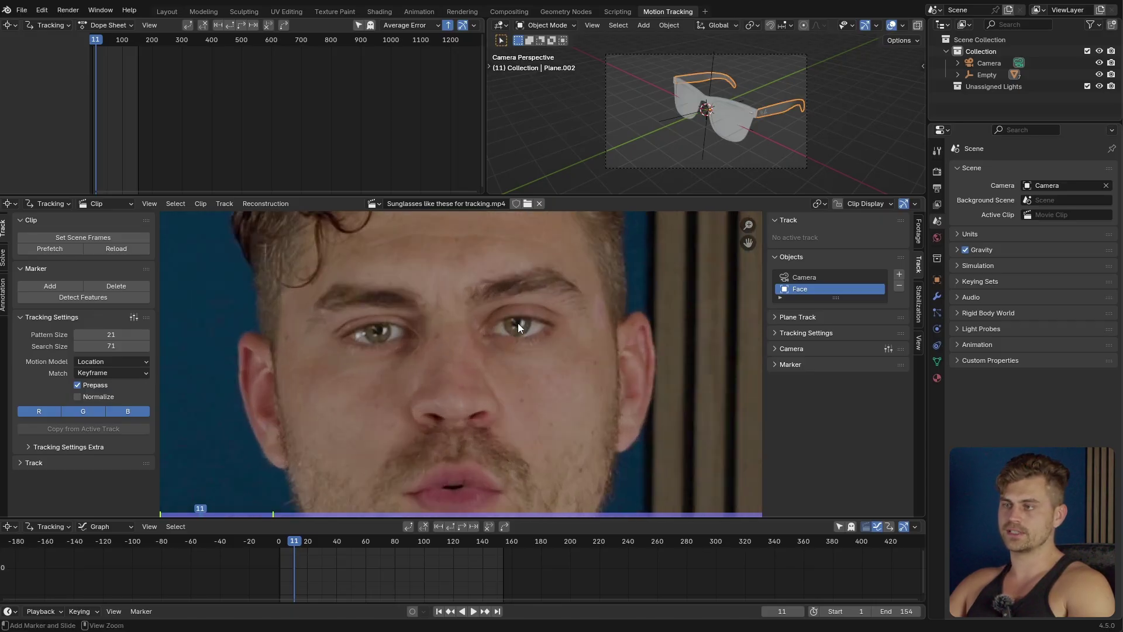
pyautogui.keyDown('ctrl'); pyautogui.click(518, 322); pyautogui.keyUp('ctrl')
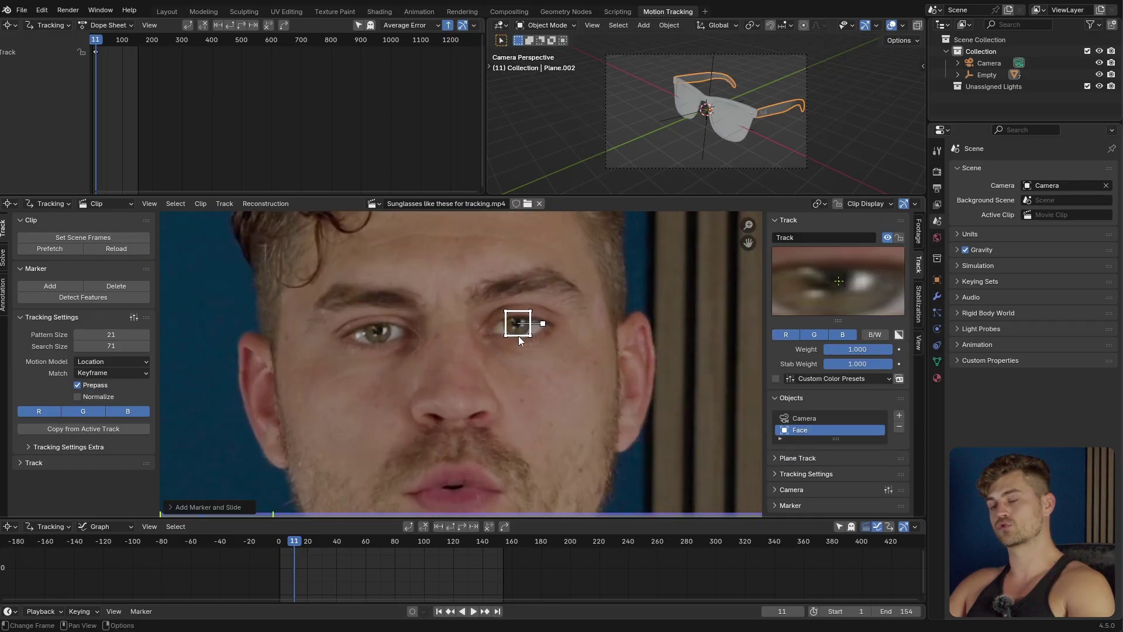
pyautogui.moveTo(524, 332)
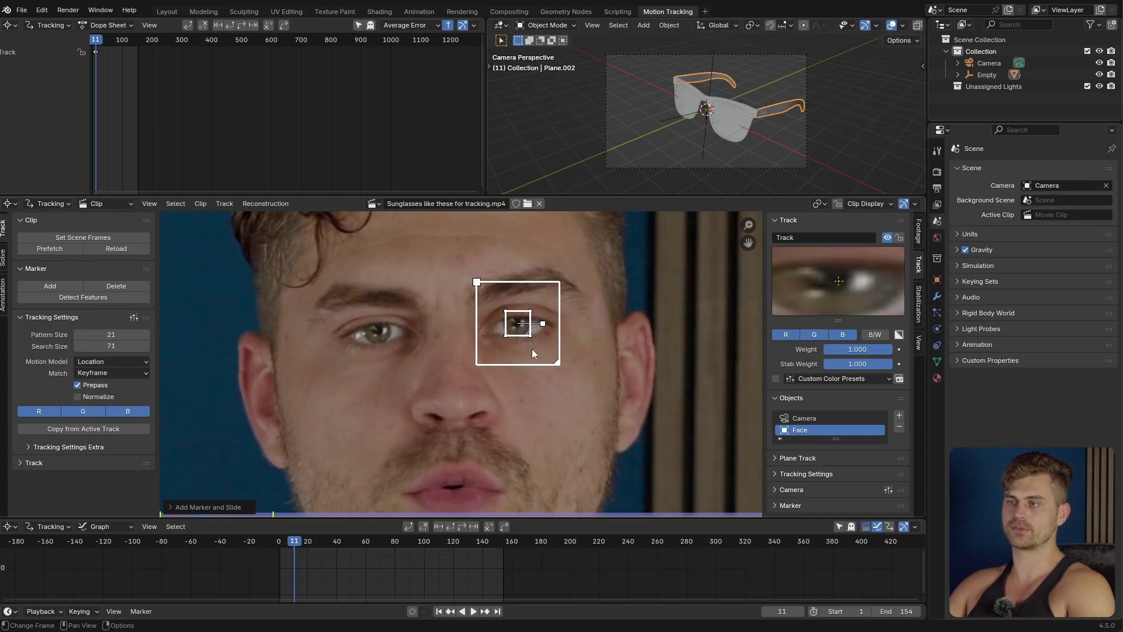
pyautogui.keyDown('ctrl'); pyautogui.click(377, 327); pyautogui.keyUp('ctrl')
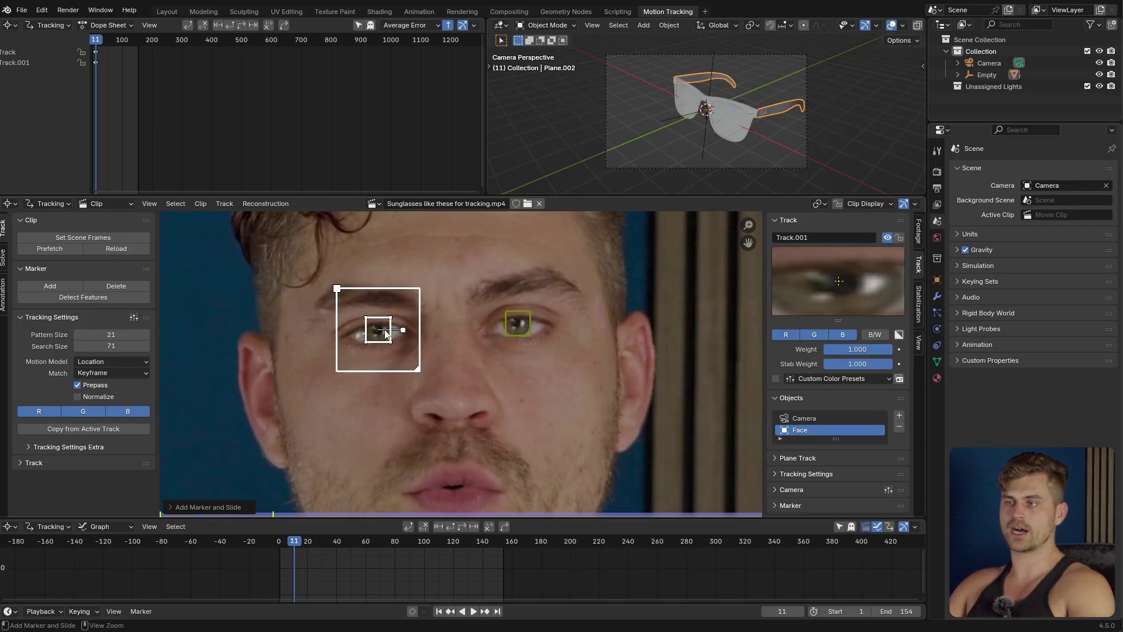
pyautogui.moveTo(441, 318); pyautogui.dragTo(440, 427, button='middle')
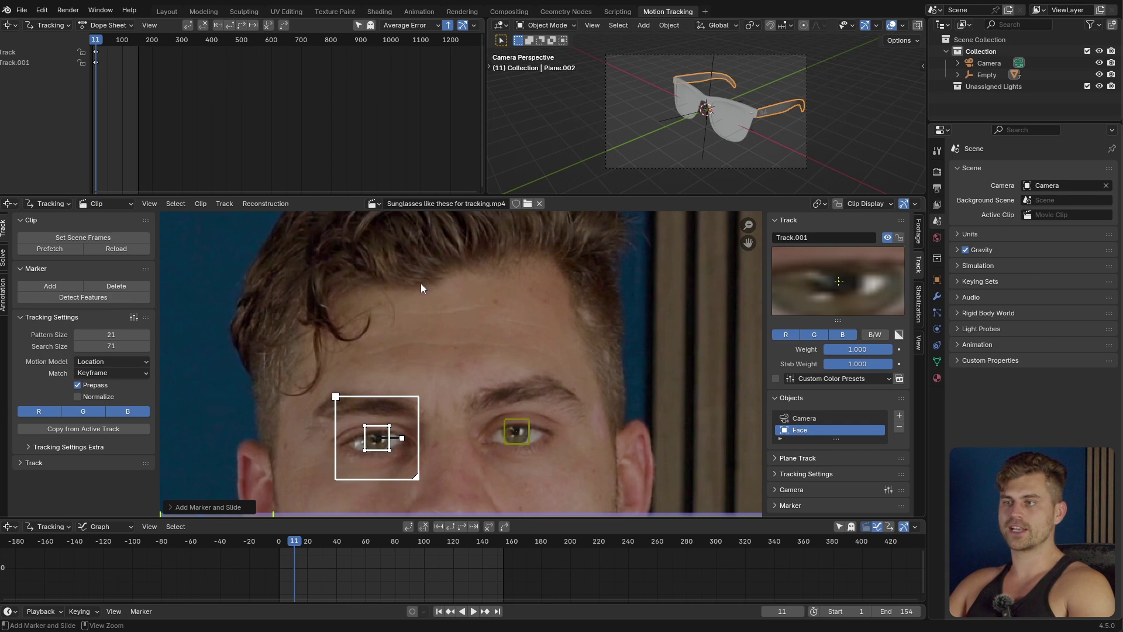
pyautogui.keyDown('ctrl'); pyautogui.click(420, 283); pyautogui.keyUp('ctrl')
pyautogui.keyDown('ctrl'); pyautogui.click(550, 252); pyautogui.keyUp('ctrl')
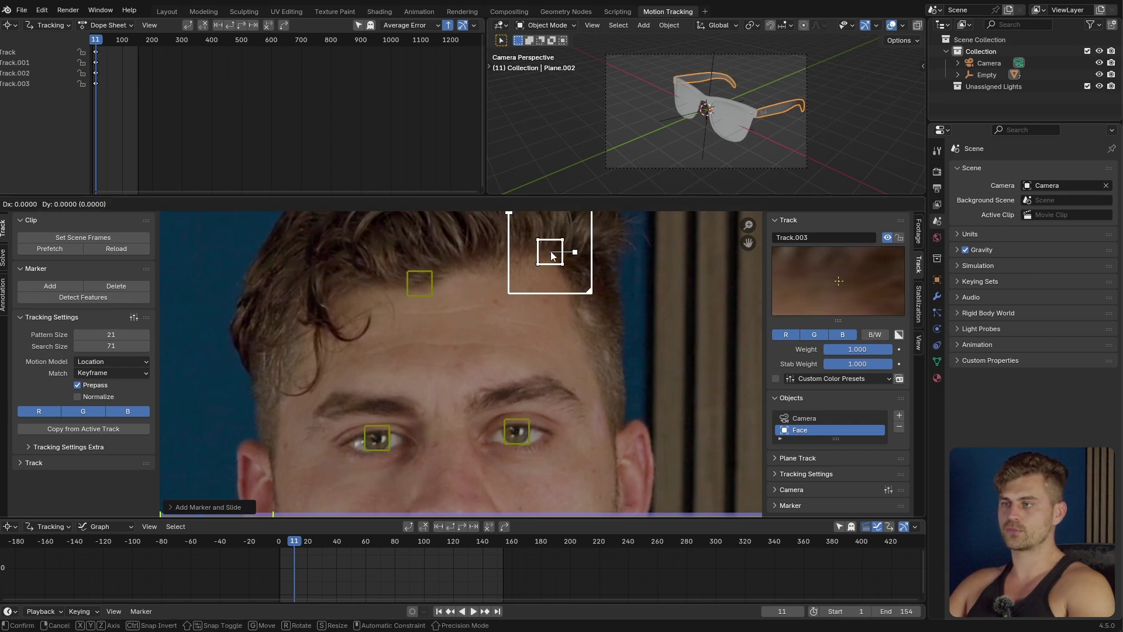
pyautogui.keyDown('ctrl'); pyautogui.click(577, 313); pyautogui.keyUp('ctrl')
# Add markers on the ear and near the face's right edge
pyautogui.moveTo(553, 404); pyautogui.dragTo(531, 314, button='middle')
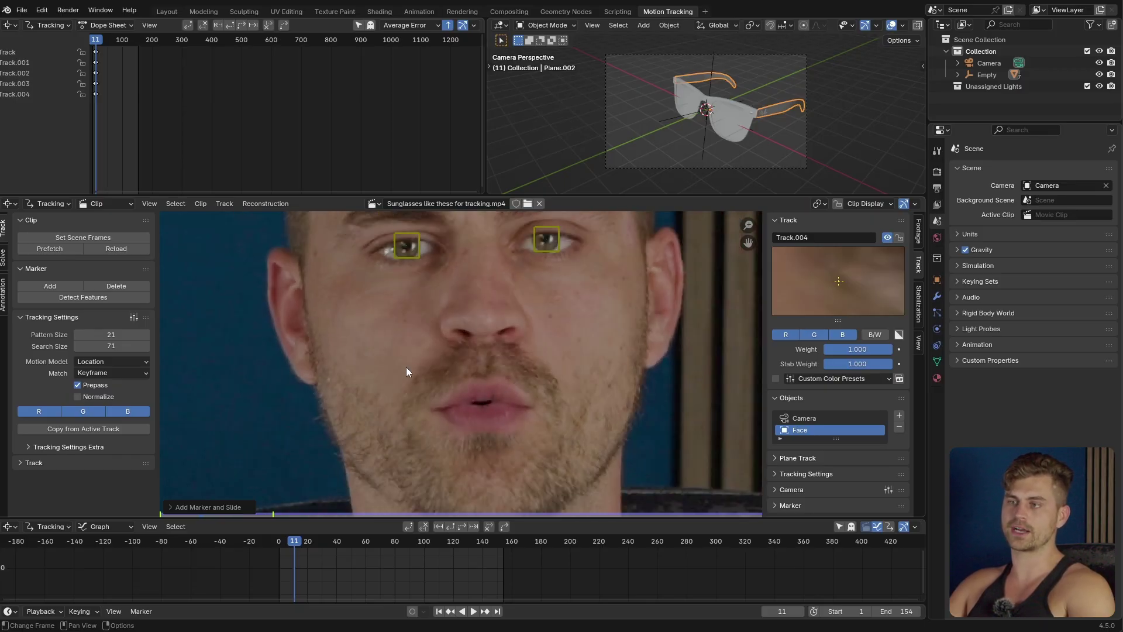
pyautogui.moveTo(276, 296); pyautogui.dragTo(340, 363, button='middle')
pyautogui.keyDown('ctrl'); pyautogui.click(341, 320); pyautogui.keyUp('ctrl')
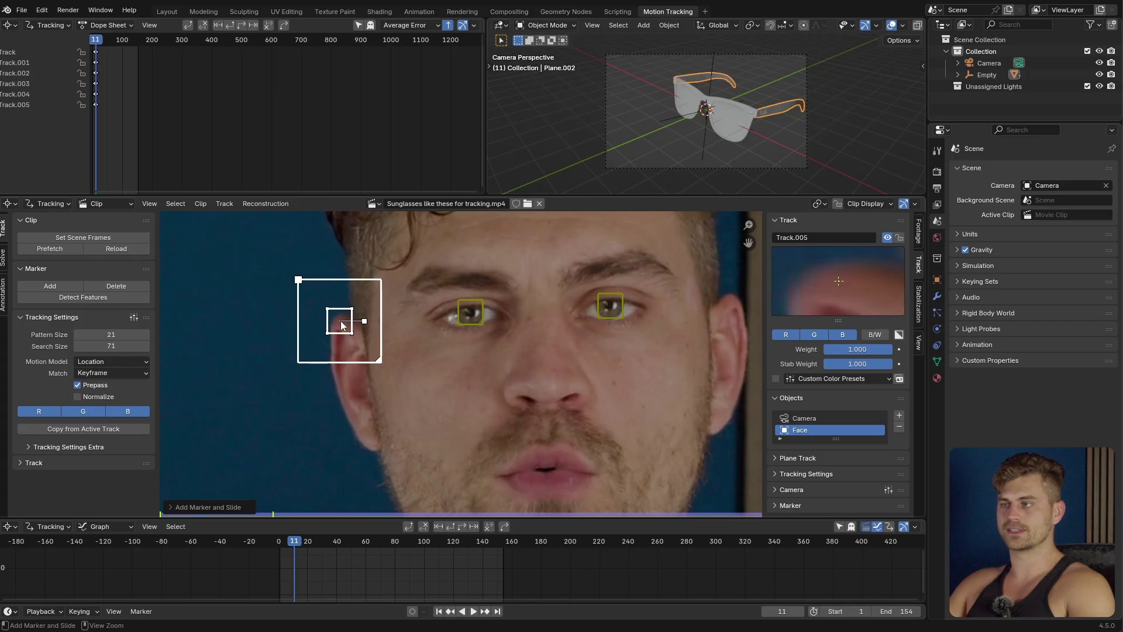
pyautogui.keyDown('ctrl'); pyautogui.click(725, 298); pyautogui.keyUp('ctrl')
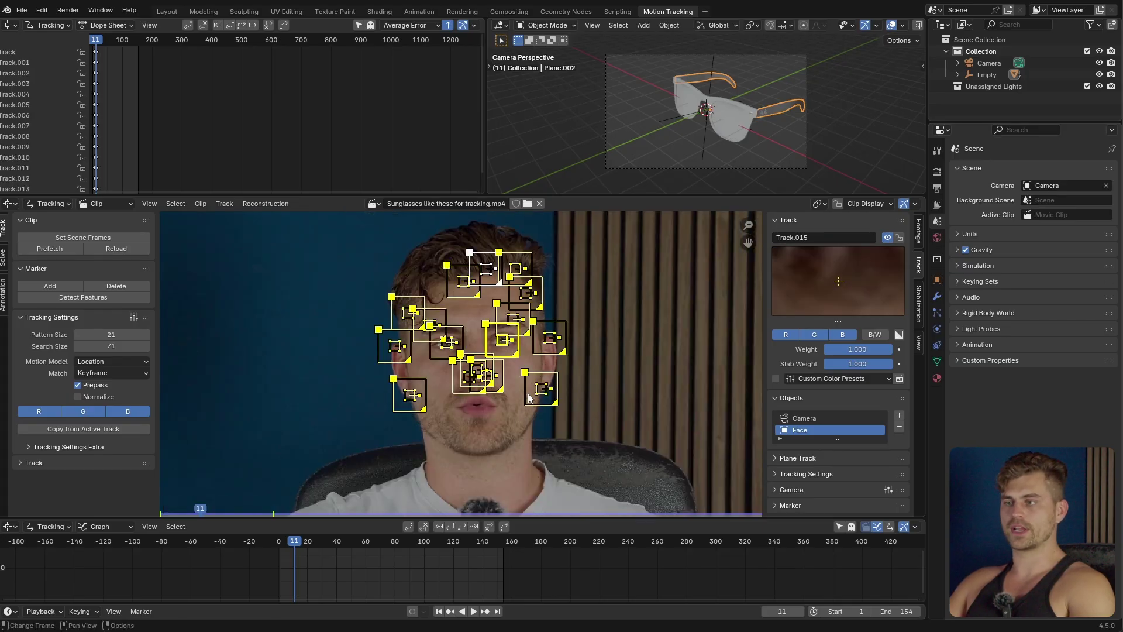
pyautogui.scroll(3, 529, 397)
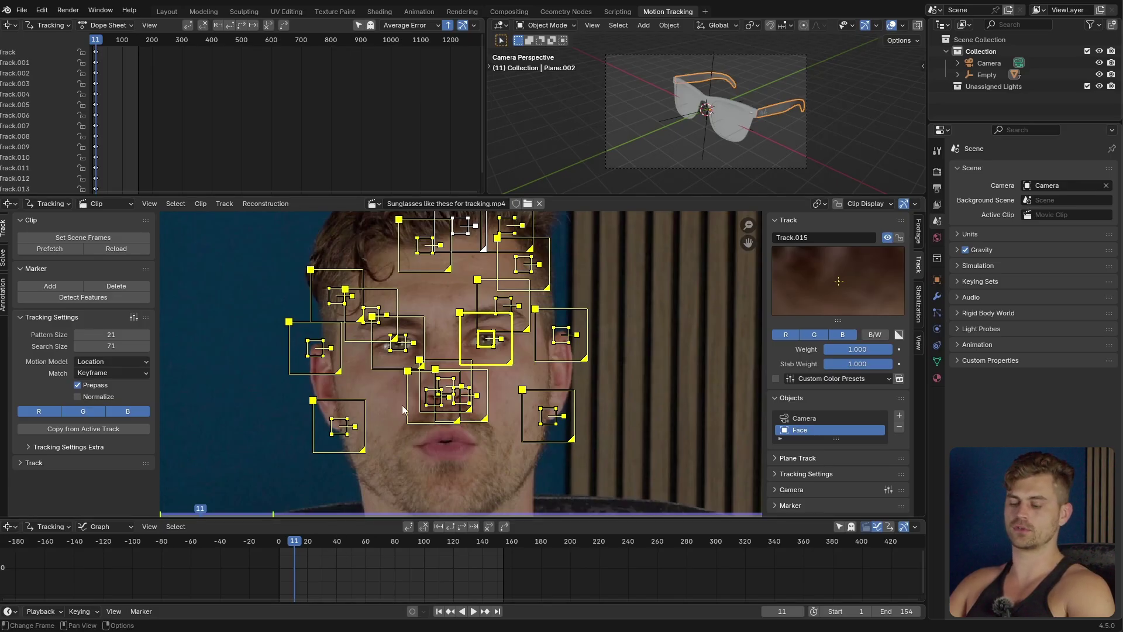
# Track all face markers forward to the clip end and play the clip back to review
pyautogui.hotkey('ctrl', 't')
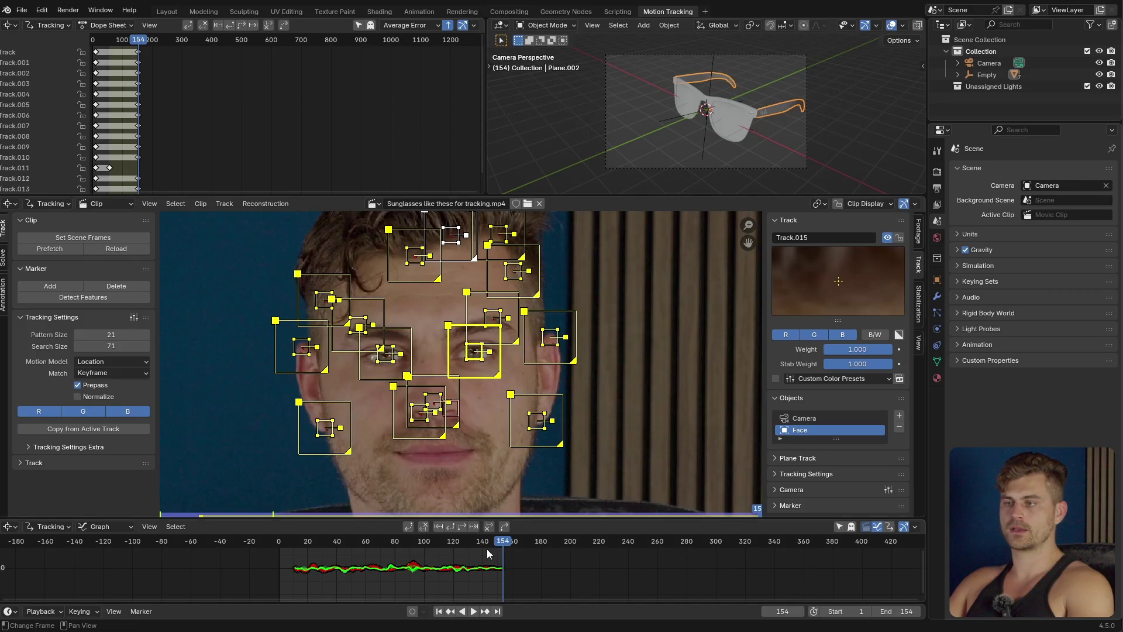
pyautogui.moveTo(496, 550); pyautogui.dragTo(294, 552)
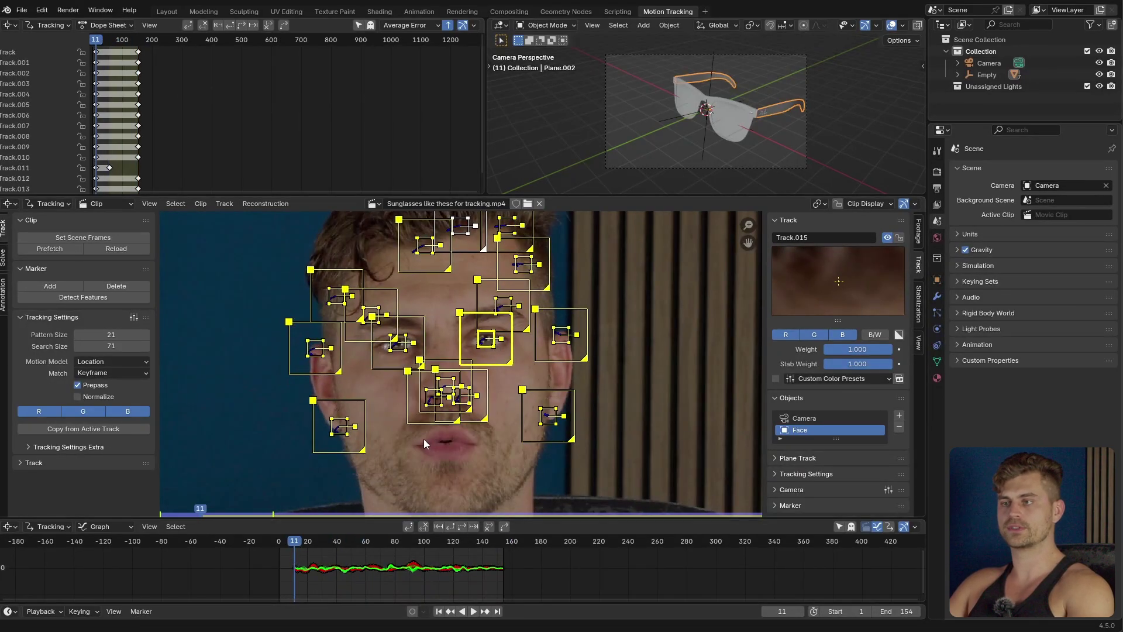
pyautogui.hotkey('shift', 'Left')
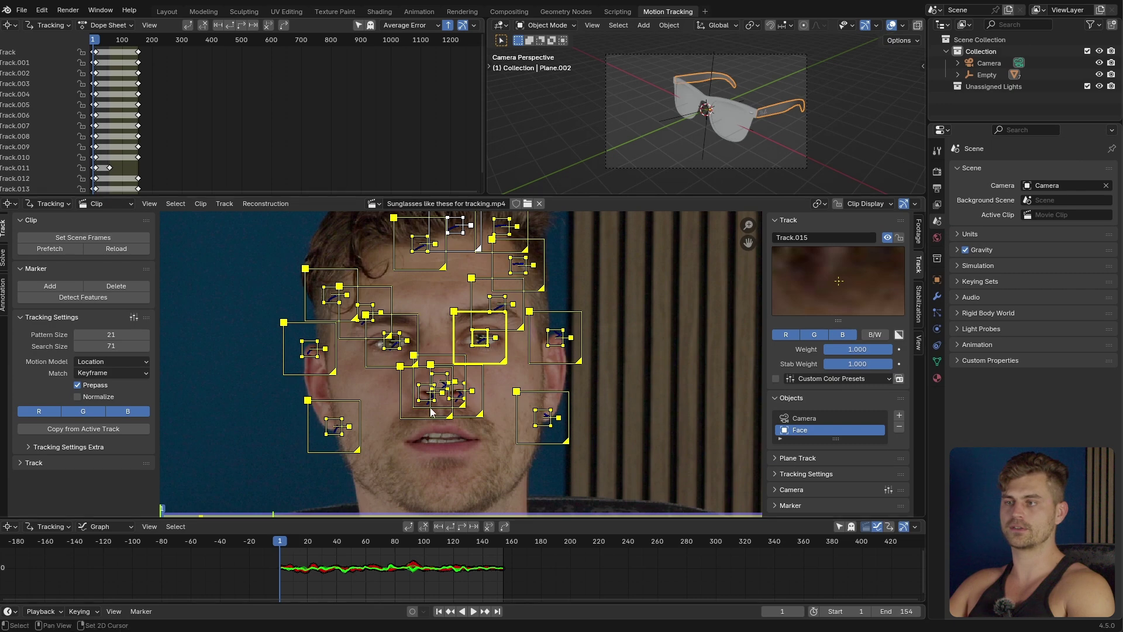
pyautogui.press('space')
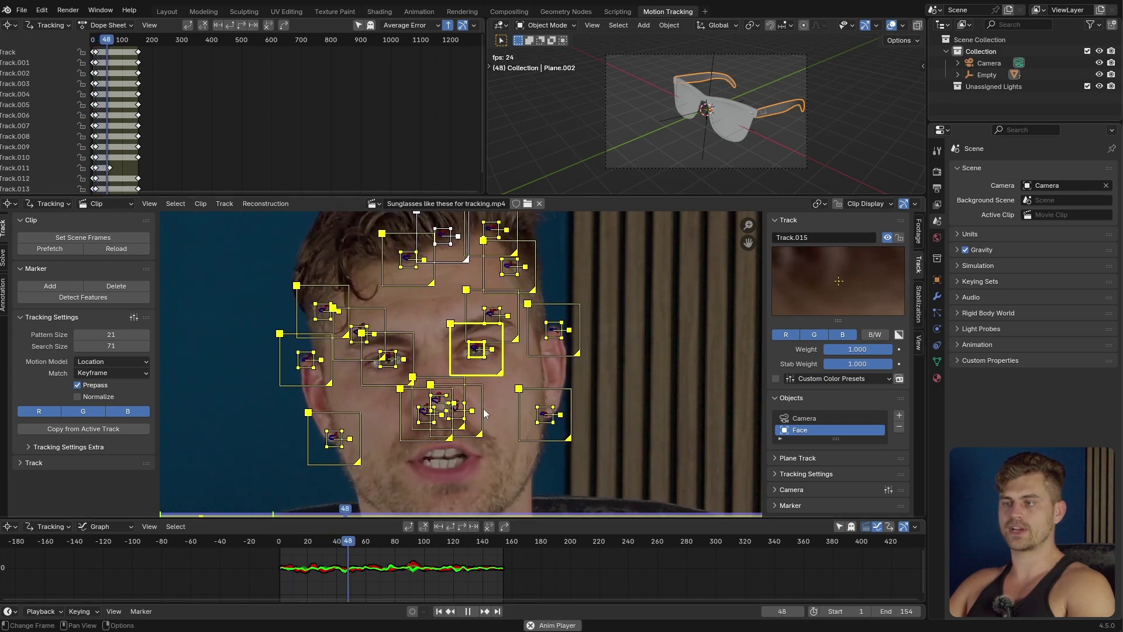
pyautogui.scroll(4, 477, 418)
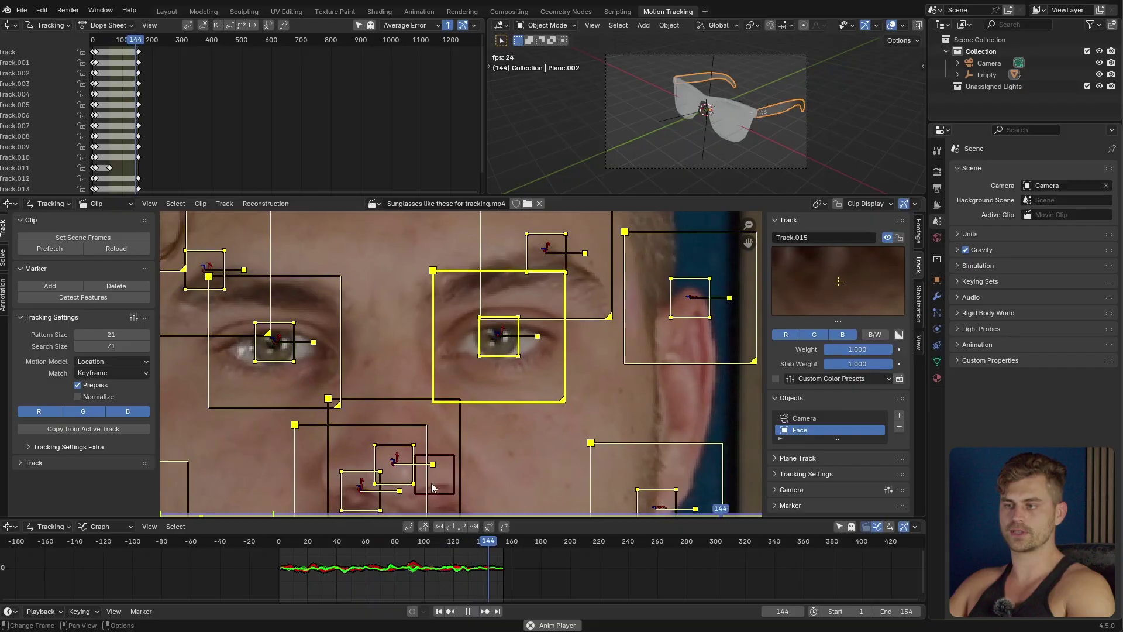
pyautogui.scroll(-1, 472, 443)
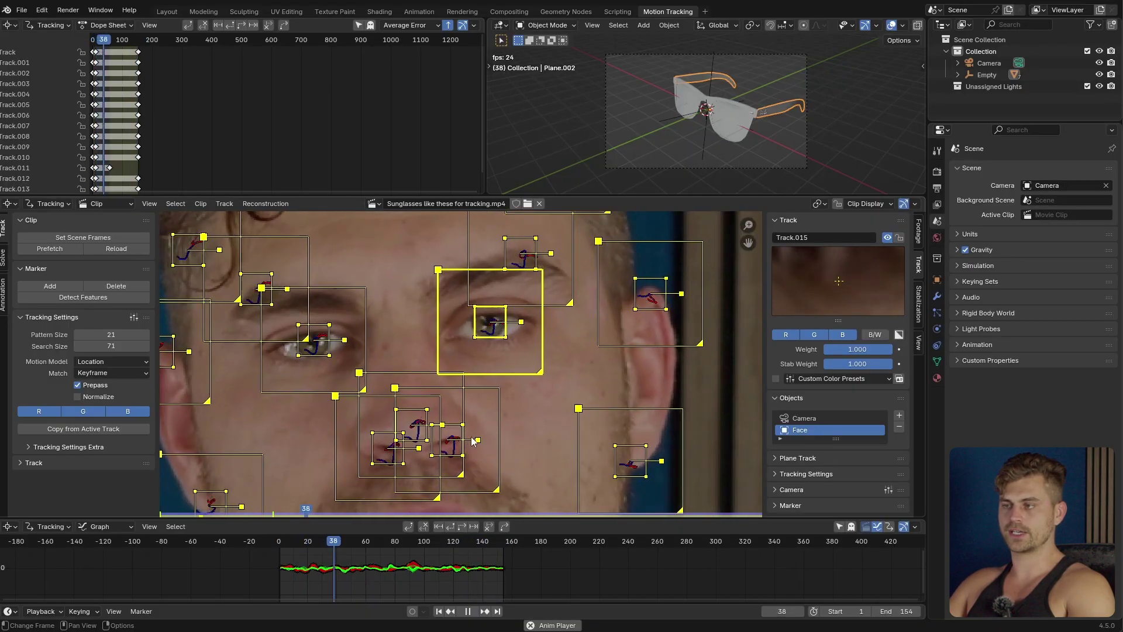
pyautogui.scroll(-3, 473, 443)
pyautogui.press('space')
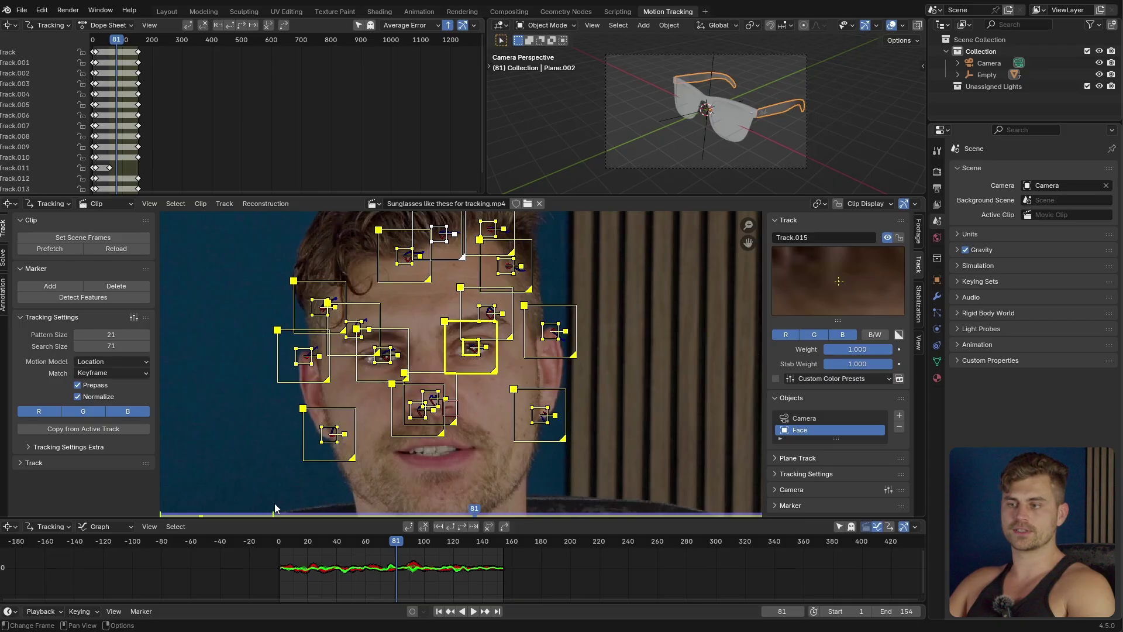
# At frame 11, set the trackers' Match to Previous frame, then return to frame 1
pyautogui.moveTo(303, 544); pyautogui.dragTo(294, 550)
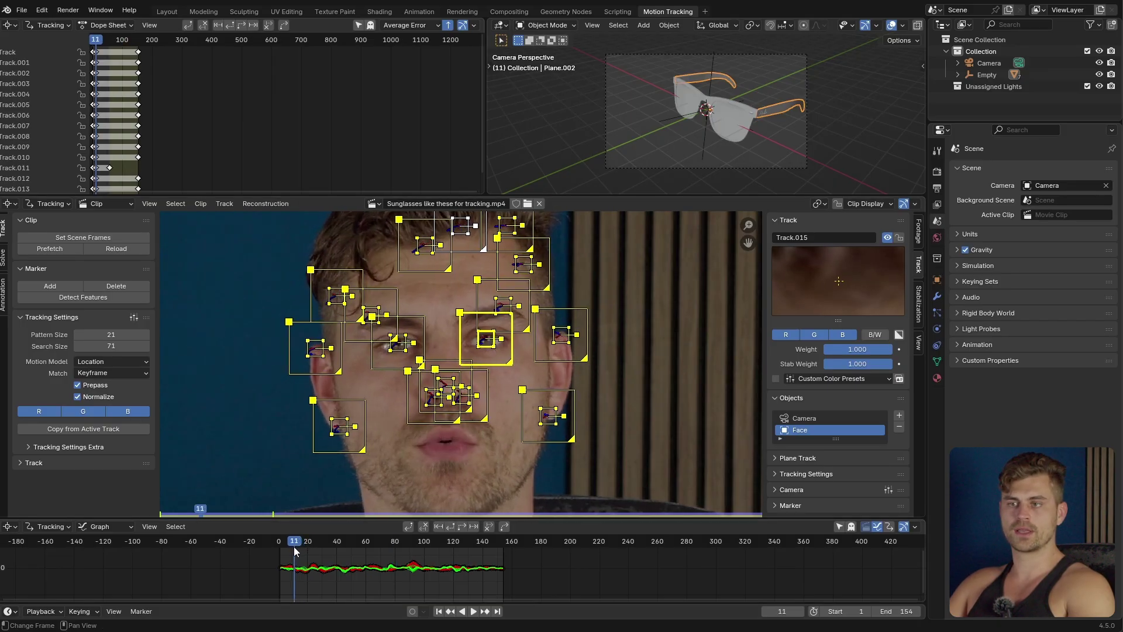
pyautogui.click(97, 376)
pyautogui.click(110, 398)
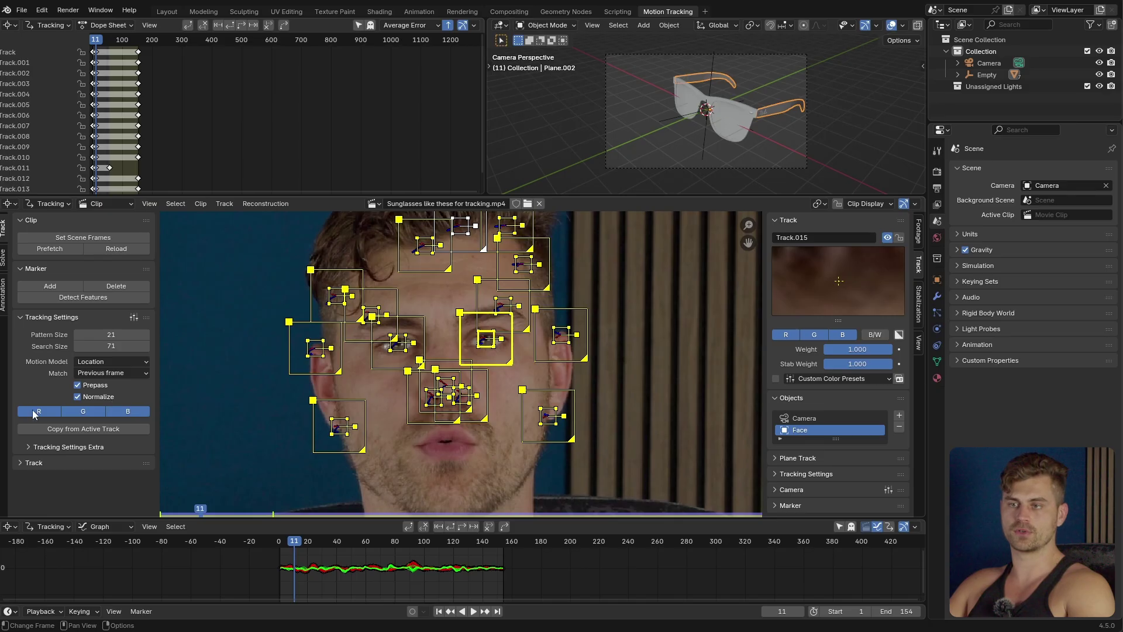
pyautogui.scroll(-2, 363, 379)
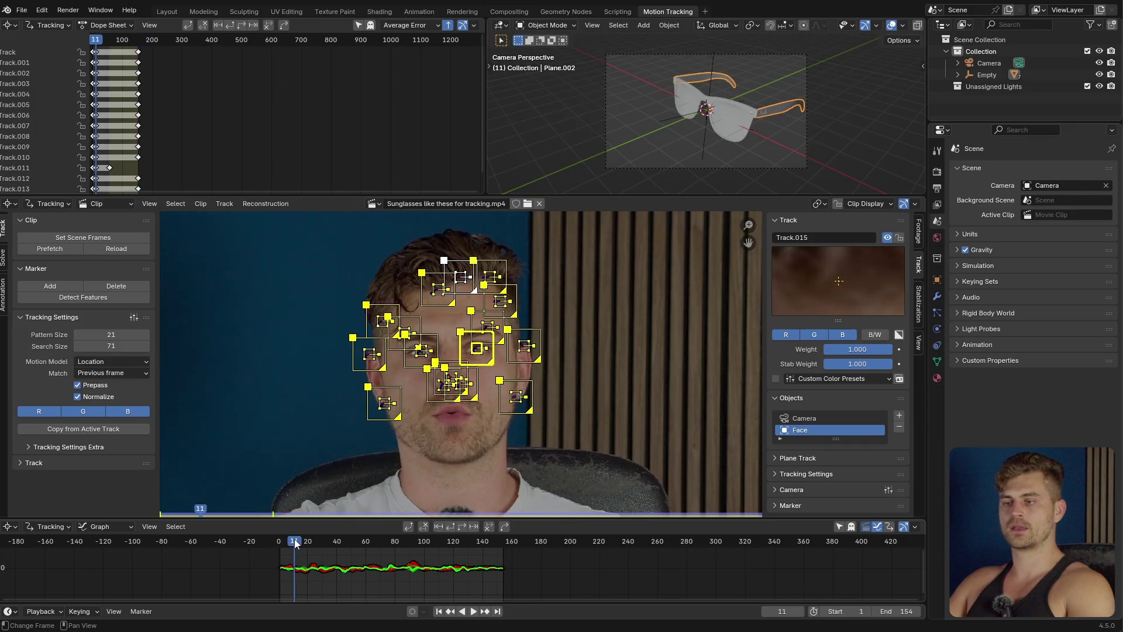
pyautogui.hotkey('shift', 'Left')
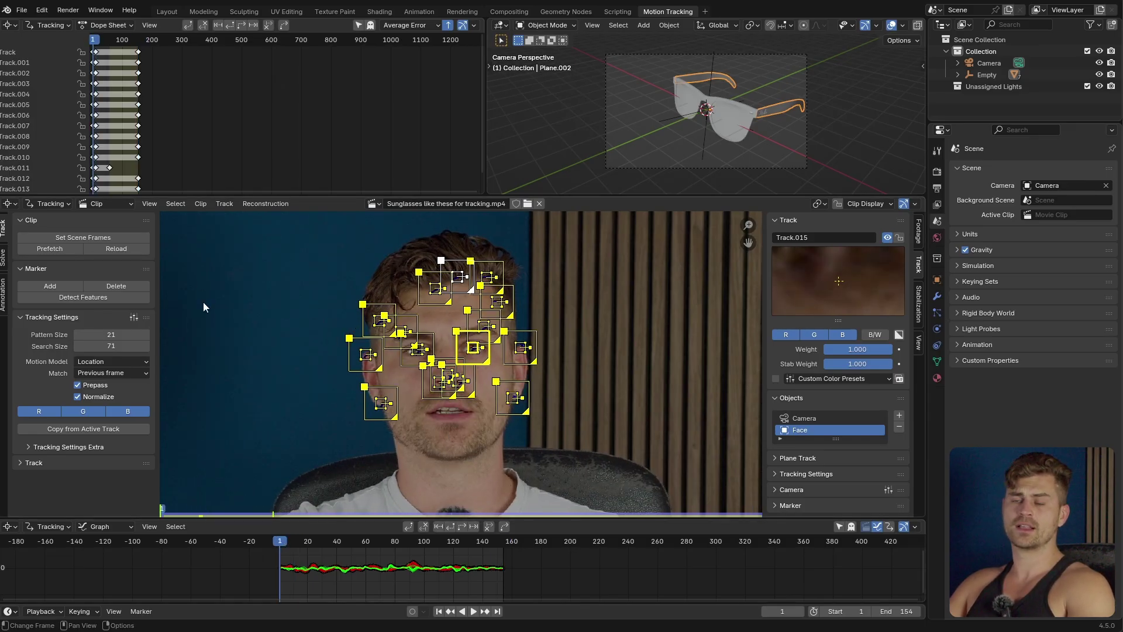
# Enable automatic Keyframe selection and apply a camera sensor preset with 18.96 width
pyautogui.click(3, 260)
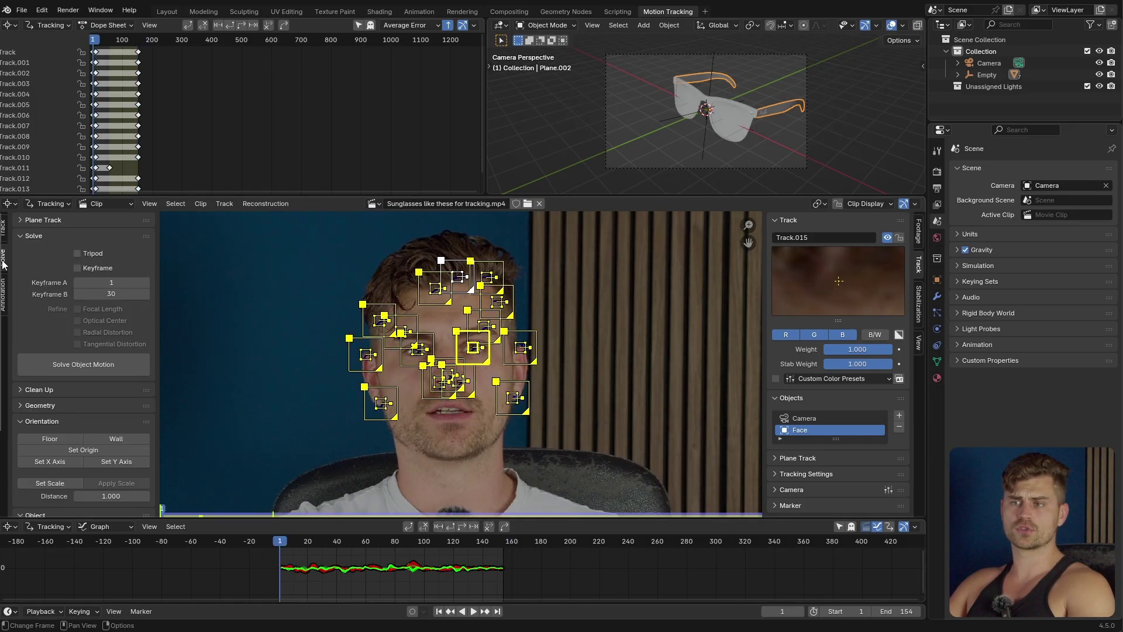
pyautogui.click(78, 268)
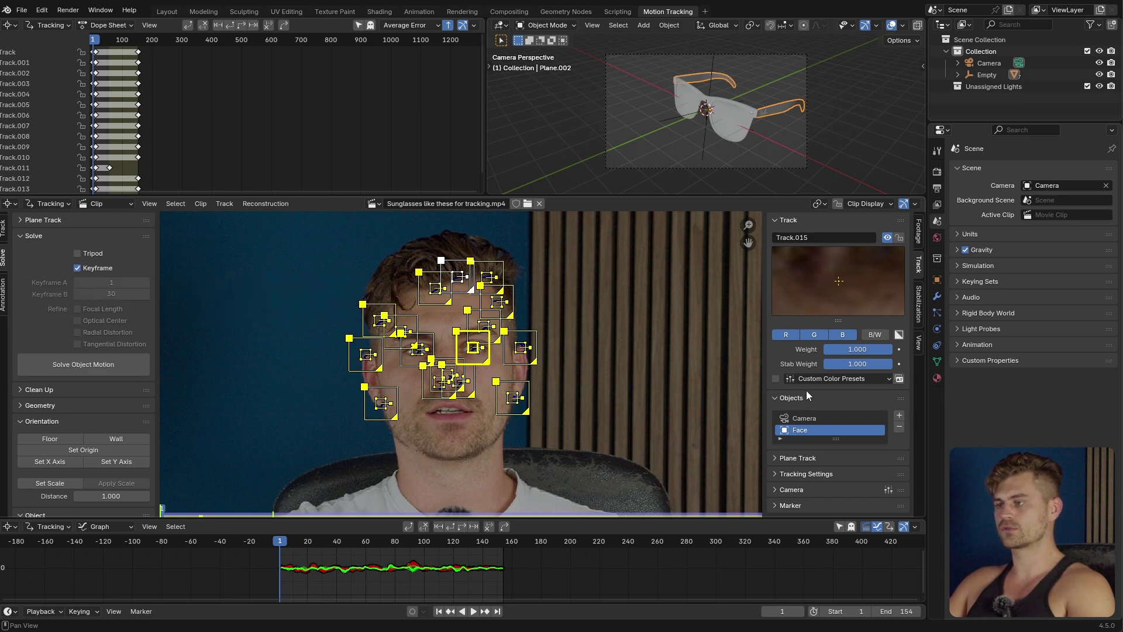
pyautogui.click(798, 489)
pyautogui.scroll(-2, 803, 458)
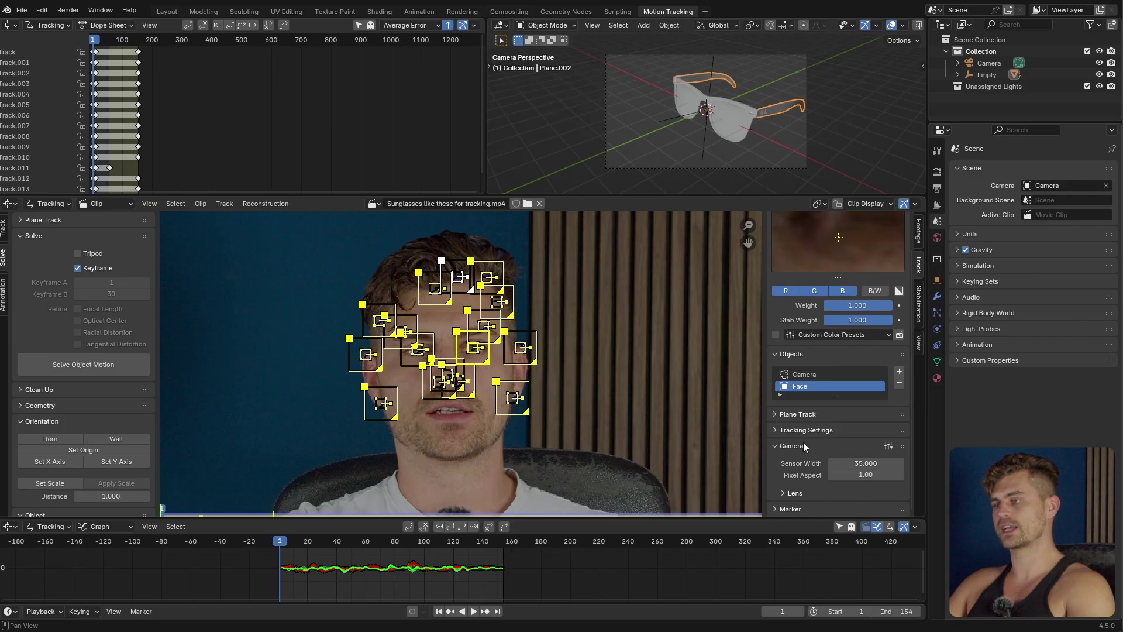
pyautogui.scroll(-1, 516, 398)
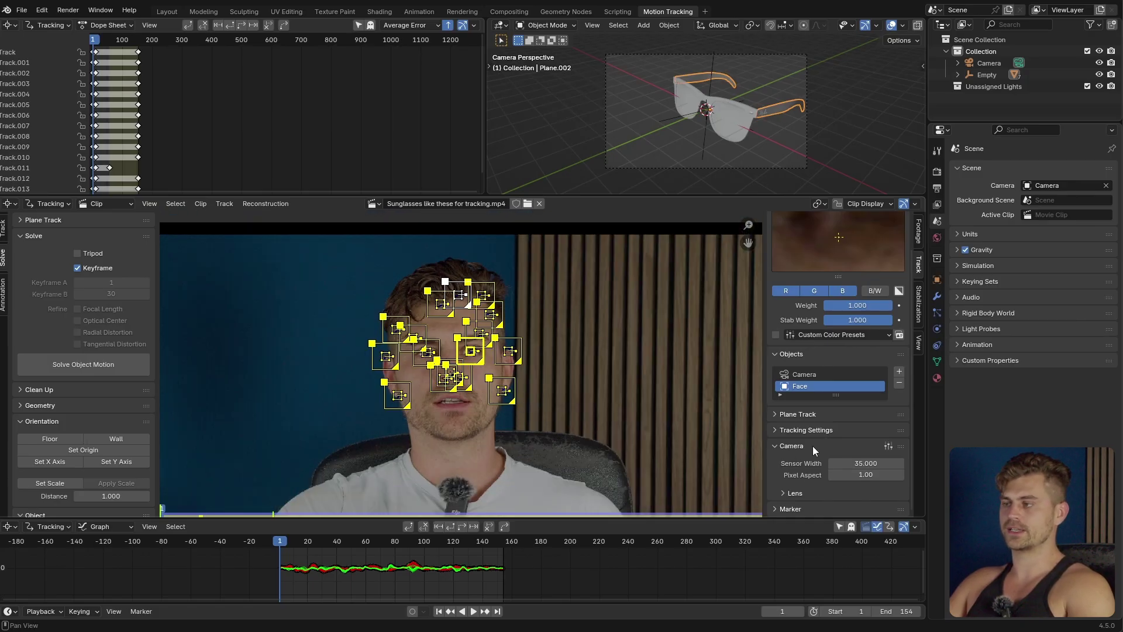
pyautogui.click(887, 445)
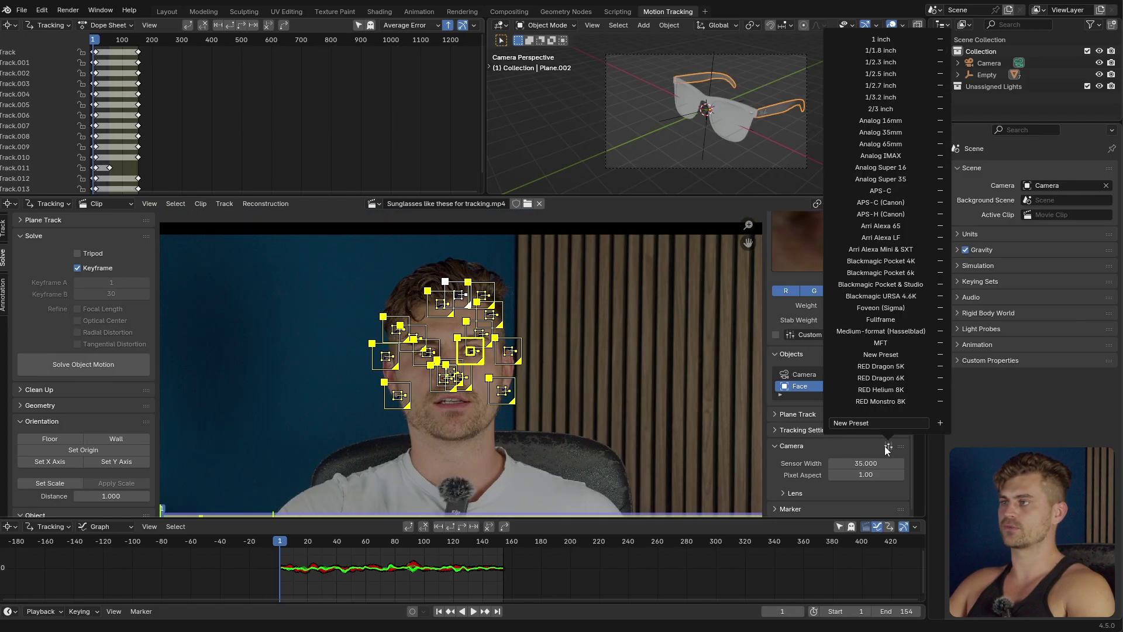
pyautogui.click(889, 413)
# Set the lens focal length to 34 mm and solve the Face object motion
pyautogui.click(805, 490)
pyautogui.scroll(-5, 835, 419)
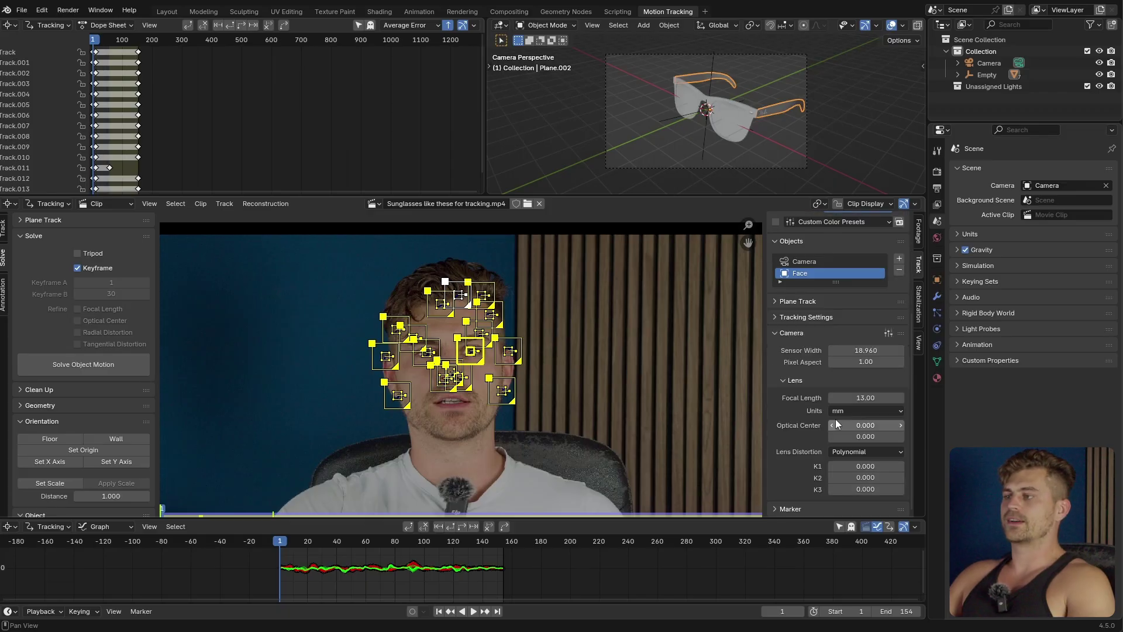
pyautogui.click(861, 398)
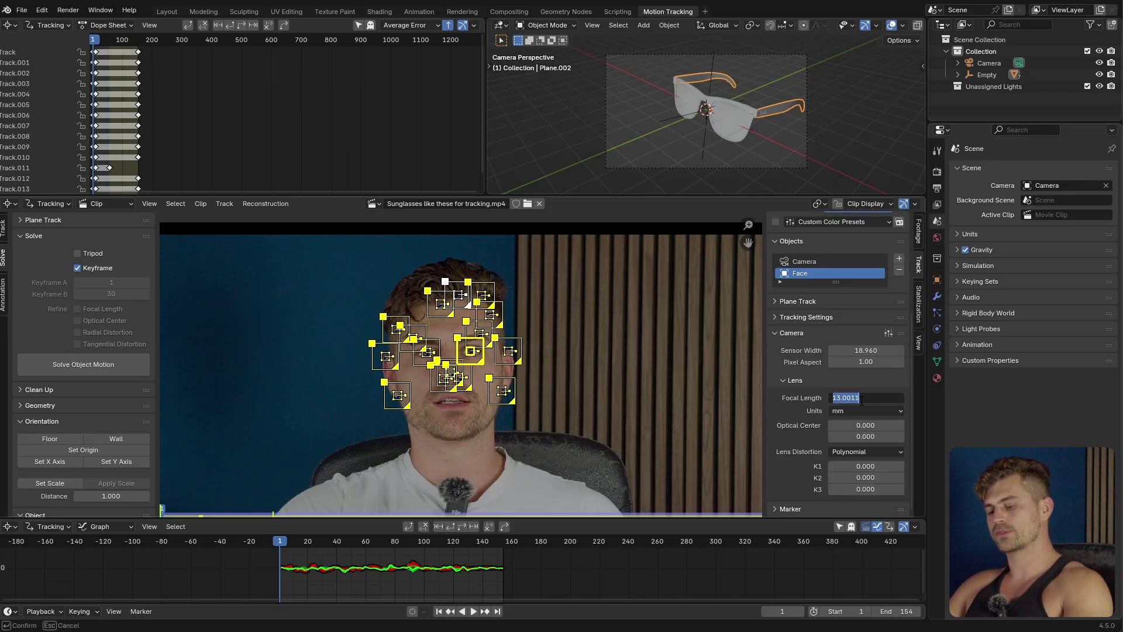
pyautogui.write('24')
pyautogui.press('Return')
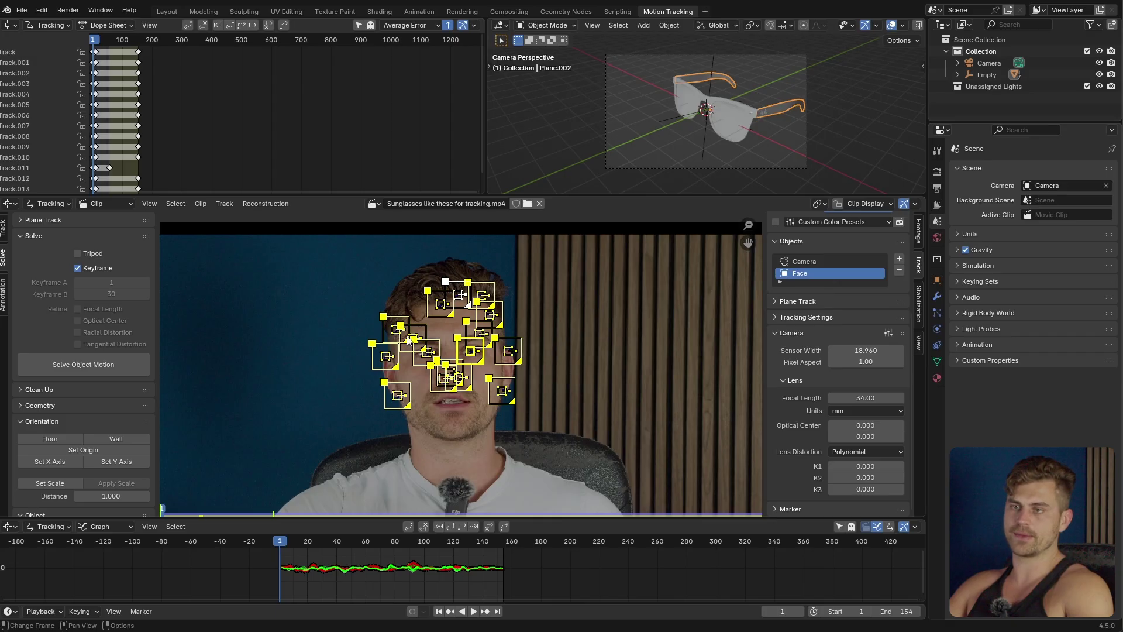
pyautogui.click(91, 370)
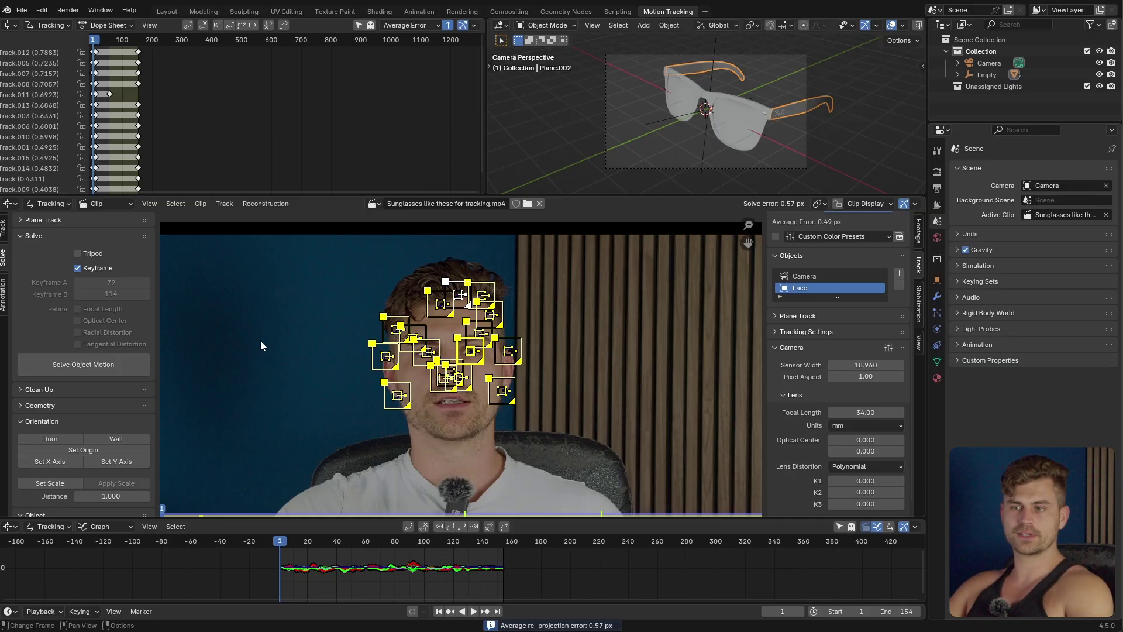
# Set up the tracking scene automatically and delete the ground plane it adds
pyautogui.scroll(-2, 97, 403)
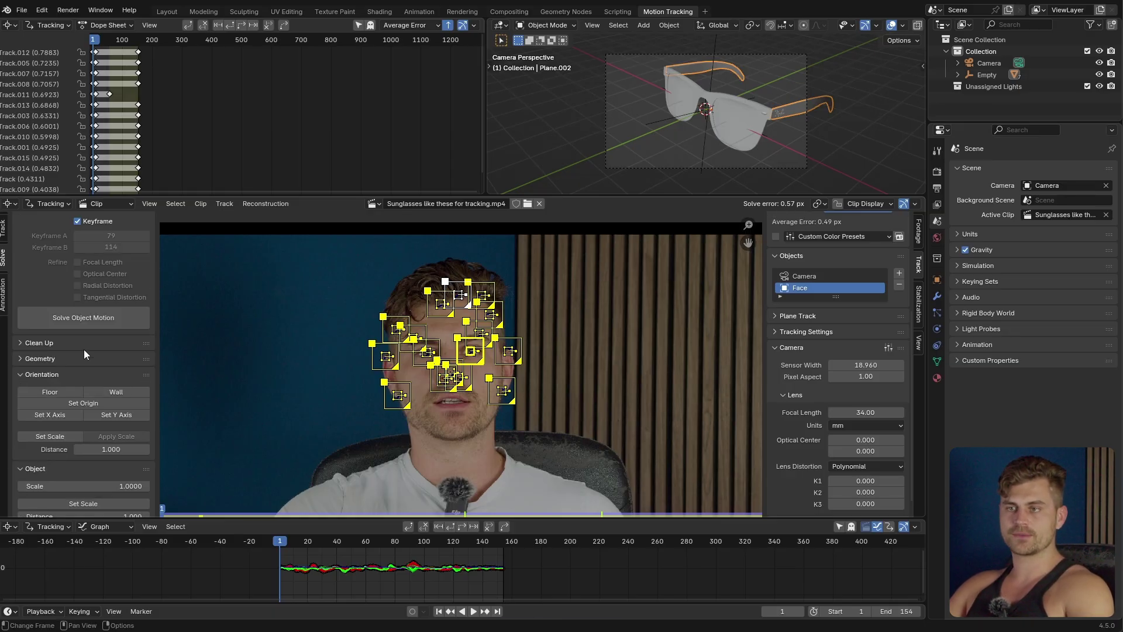
pyautogui.scroll(-3, 88, 356)
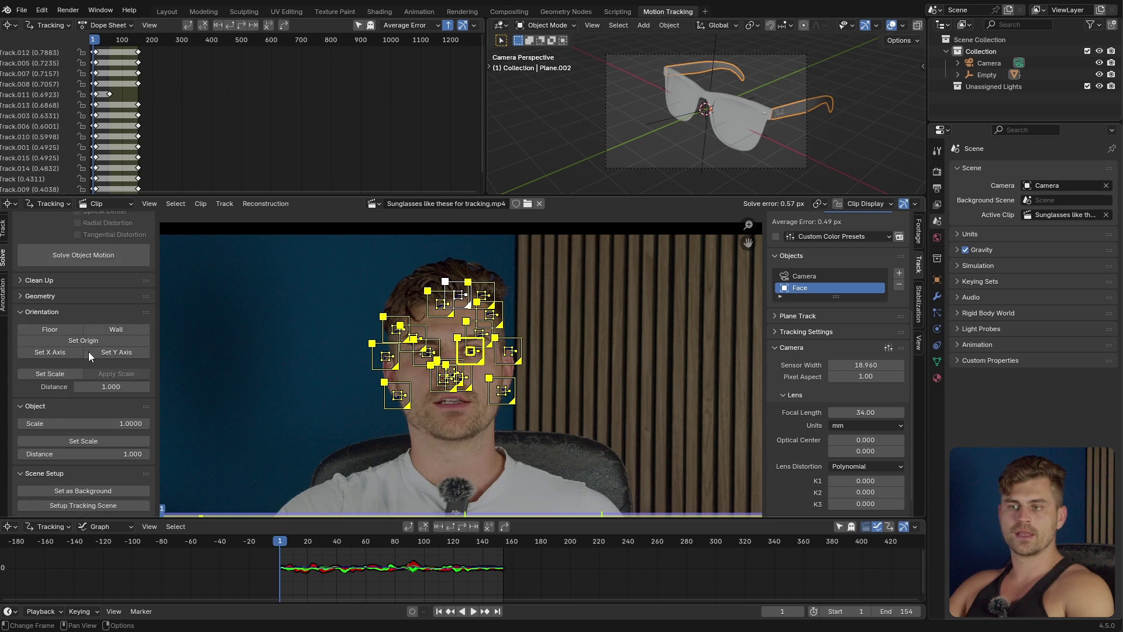
pyautogui.click(99, 503)
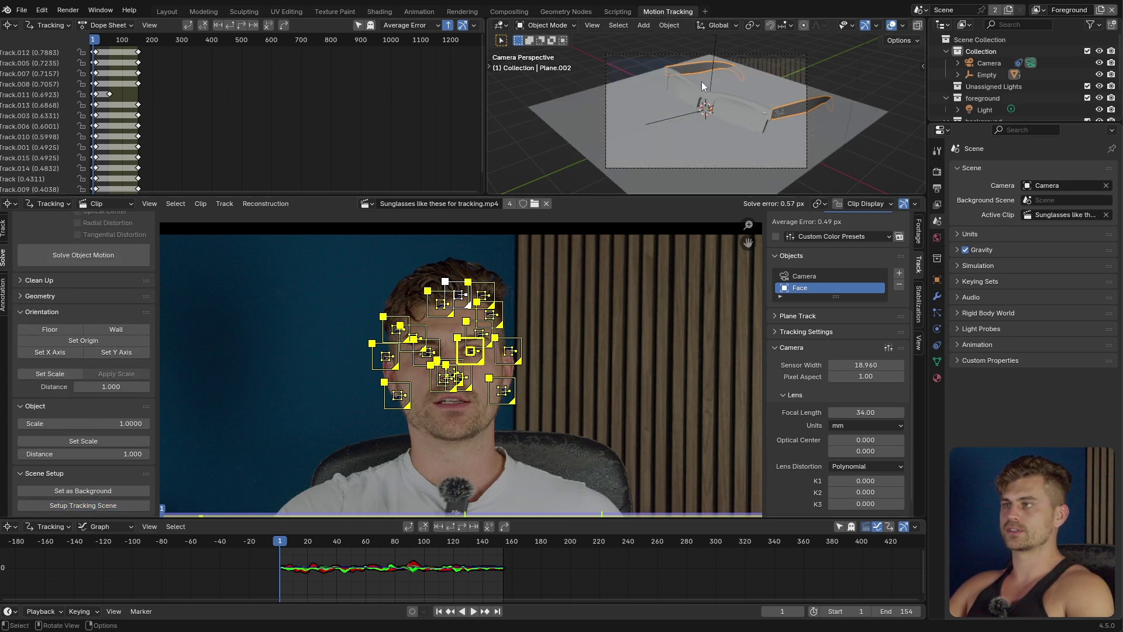
pyautogui.moveTo(739, 93); pyautogui.dragTo(735, 116, button='middle')
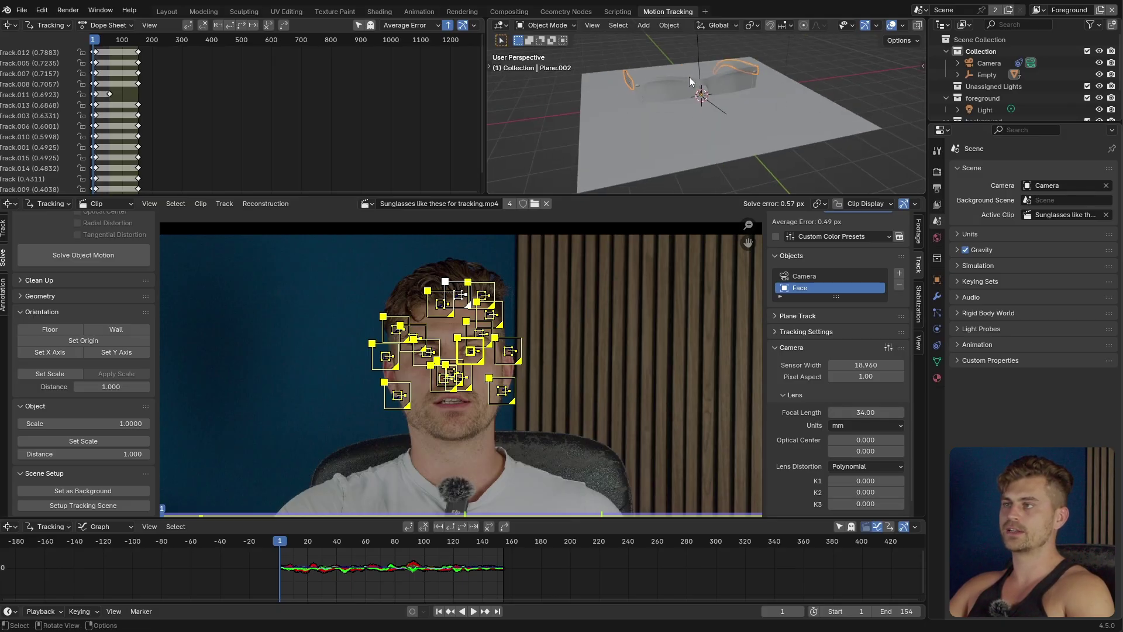
pyautogui.press('x')
pyautogui.click(759, 121)
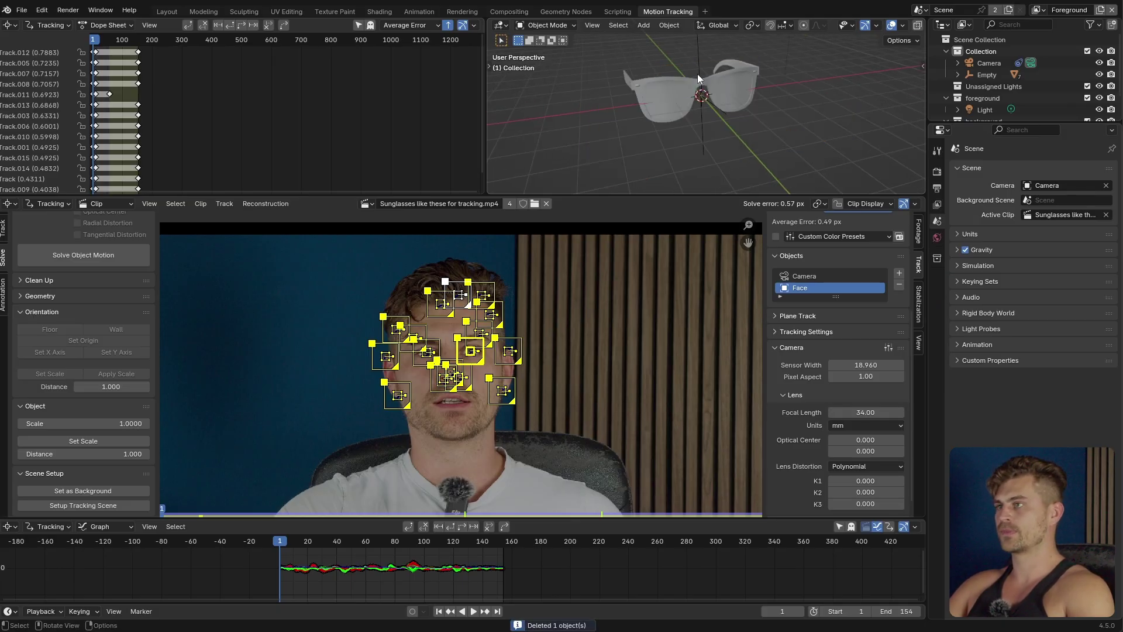
# Return to the camera view and fit it to fill the viewport
pyautogui.press('KP_0')
pyautogui.press('Home')
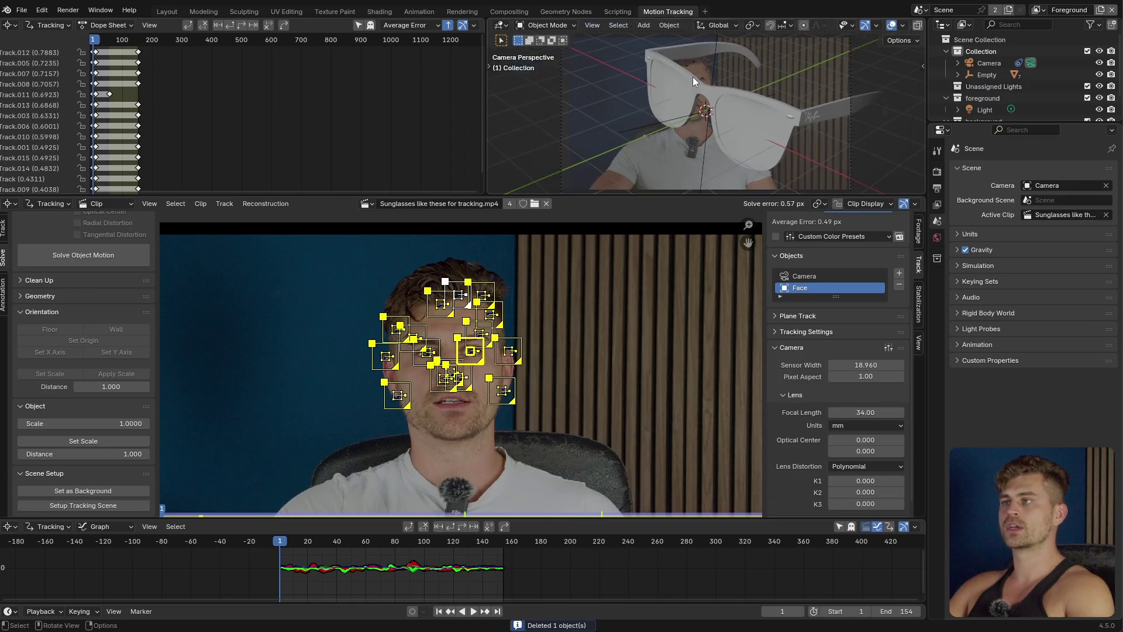
pyautogui.scroll(-1, 693, 79)
# Select the sunglasses Empty and add an Object Solver constraint to it
pyautogui.click(703, 80)
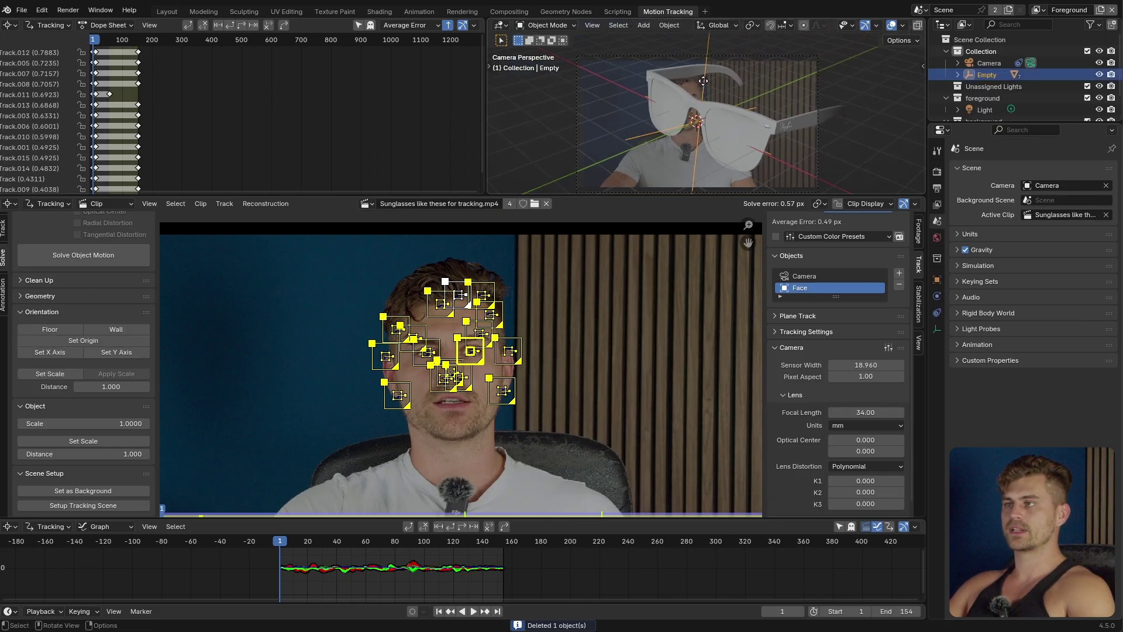
pyautogui.press('g')
pyautogui.rightClick(784, 138)
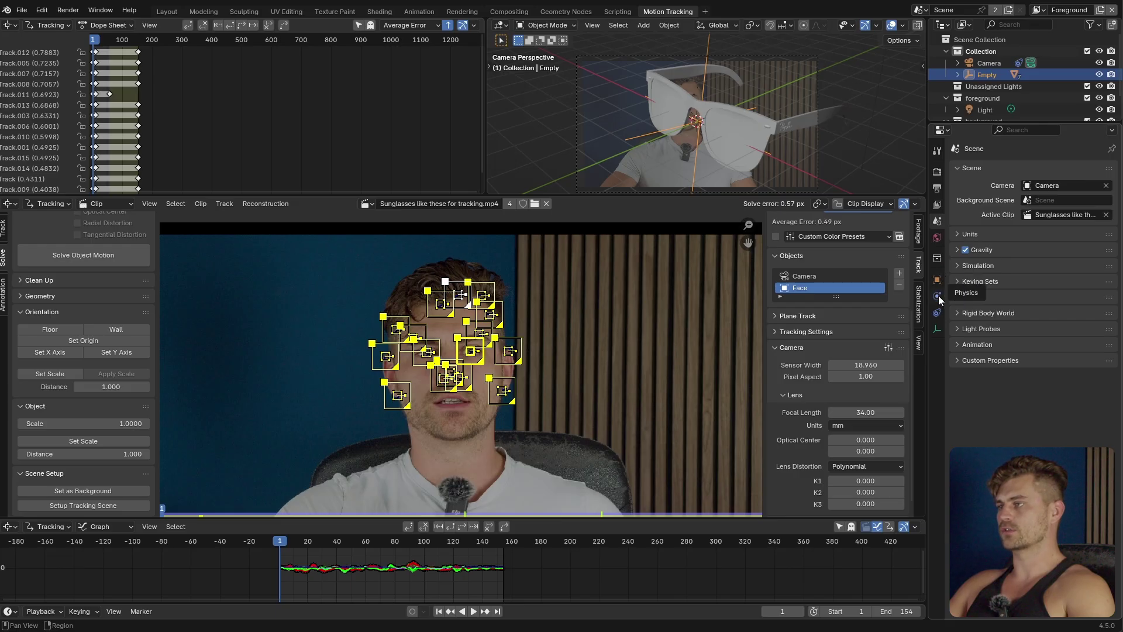
pyautogui.click(938, 310)
pyautogui.click(1013, 171)
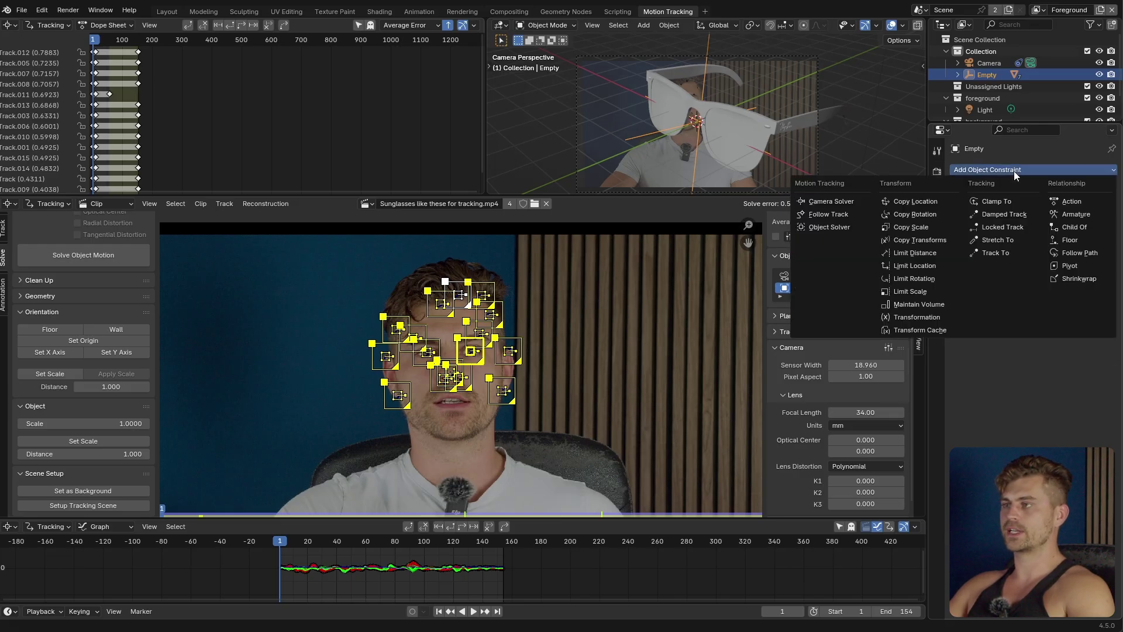
pyautogui.click(844, 226)
# Set the solver's Object to Face and Camera to Camera, then Set Inverse
pyautogui.click(1046, 224)
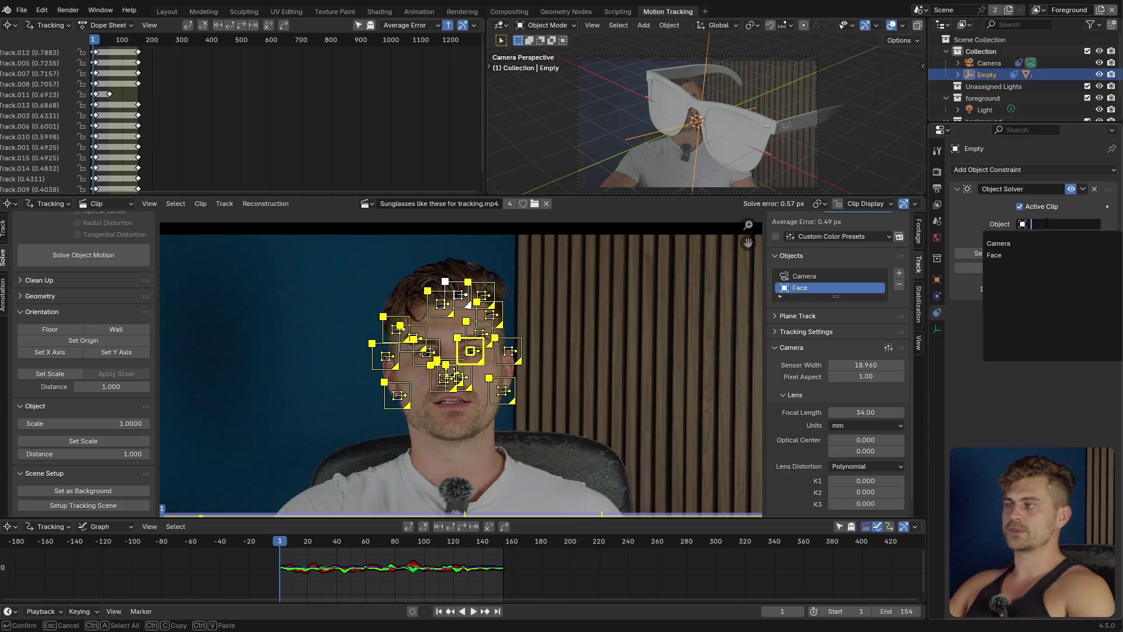
pyautogui.click(1006, 255)
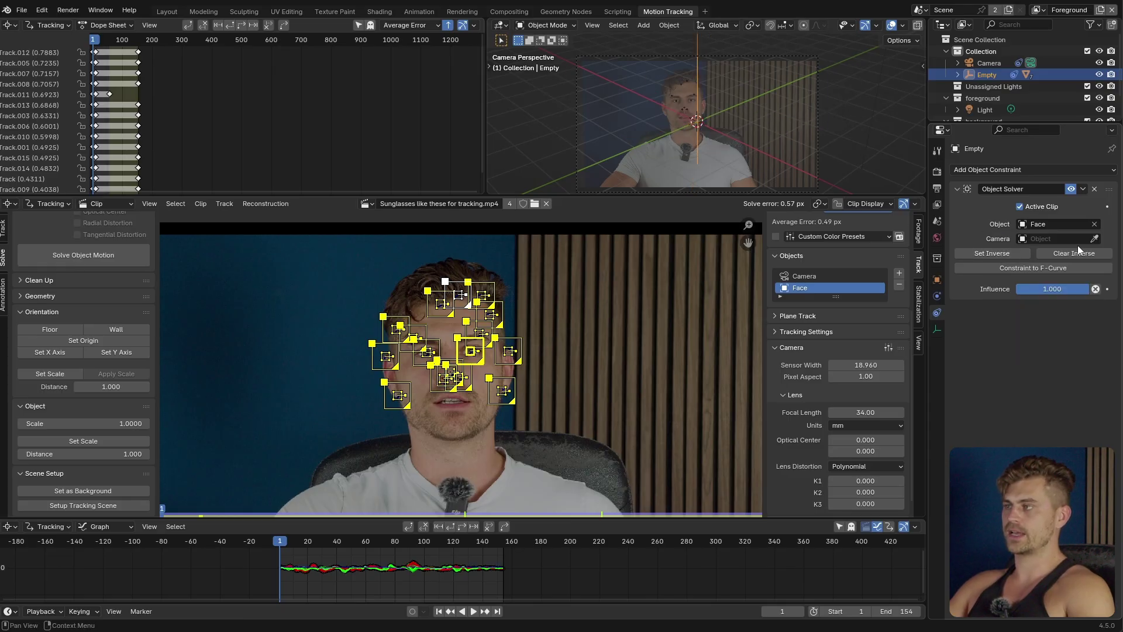
pyautogui.click(1047, 240)
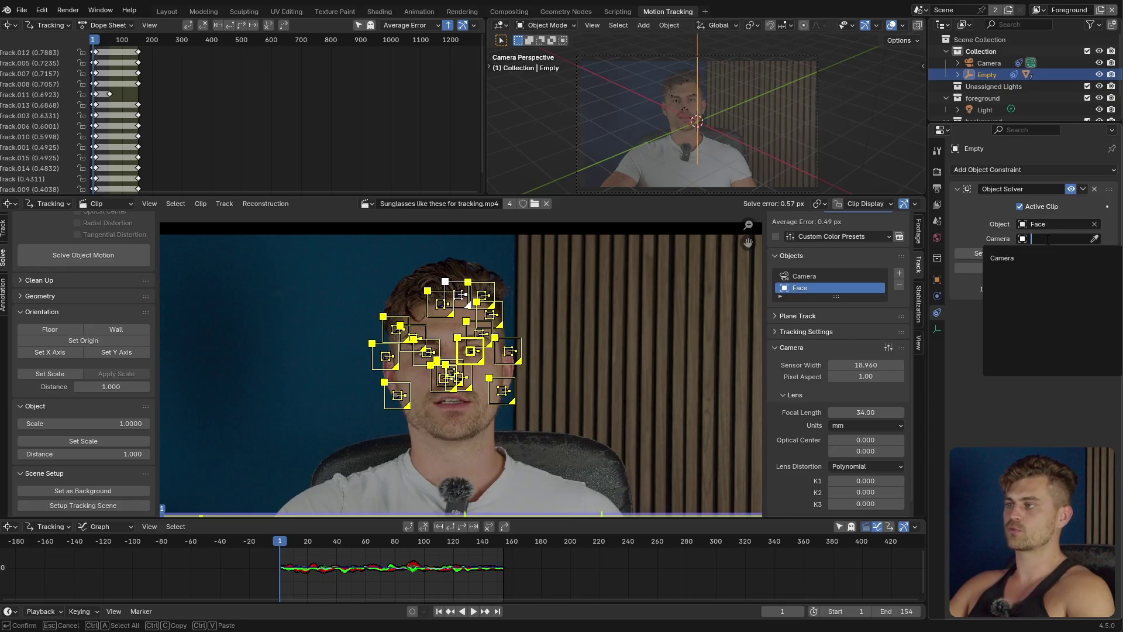
pyautogui.click(1013, 257)
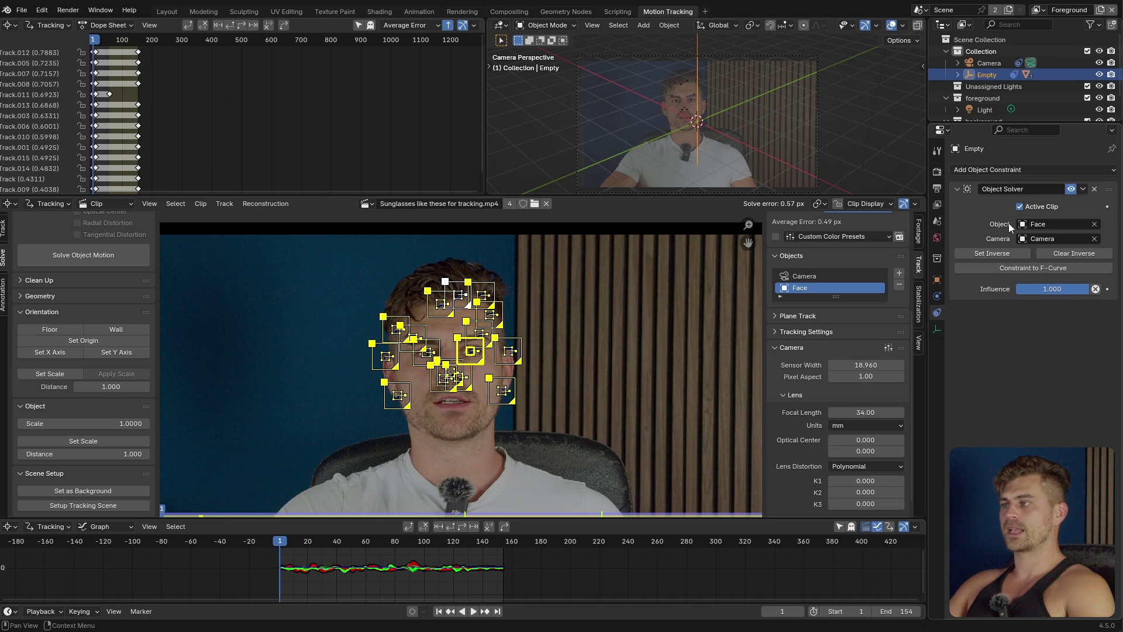
pyautogui.click(1003, 253)
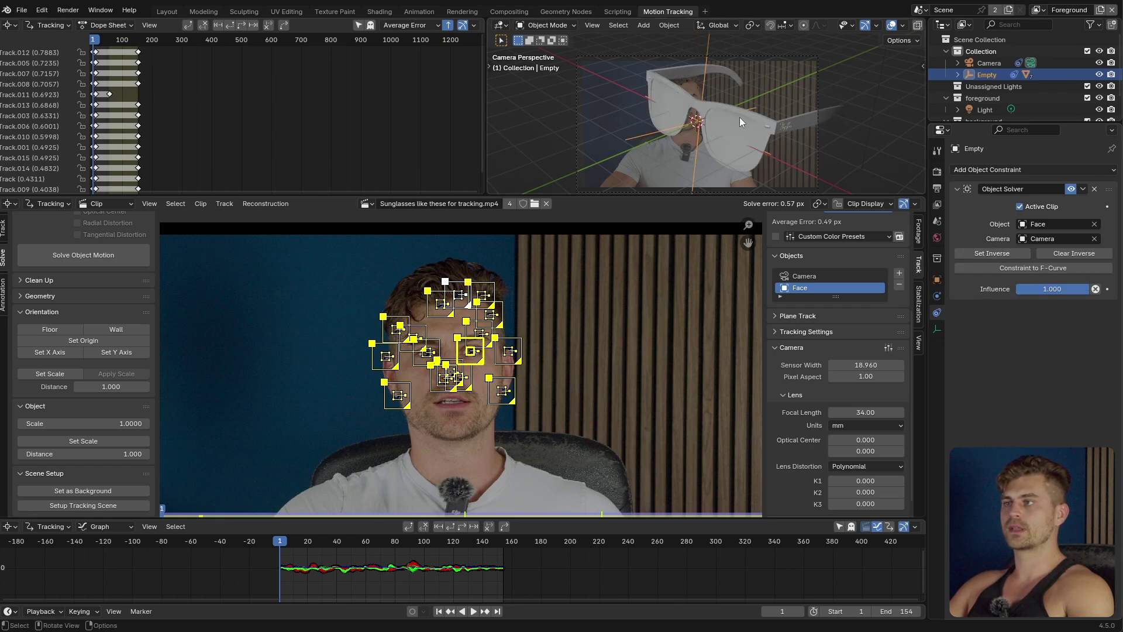
pyautogui.scroll(-1, 740, 121)
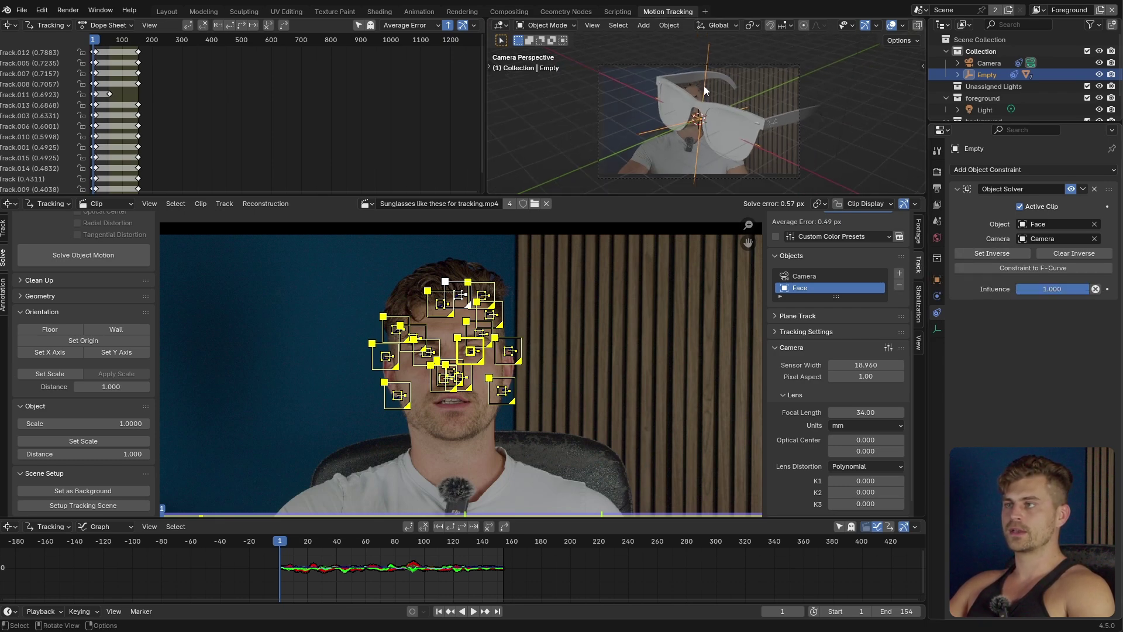
pyautogui.moveTo(704, 85); pyautogui.dragTo(810, 124, button='middle')
# Select a tracked point on the nose and snap the 3D cursor to it
pyautogui.click(799, 110)
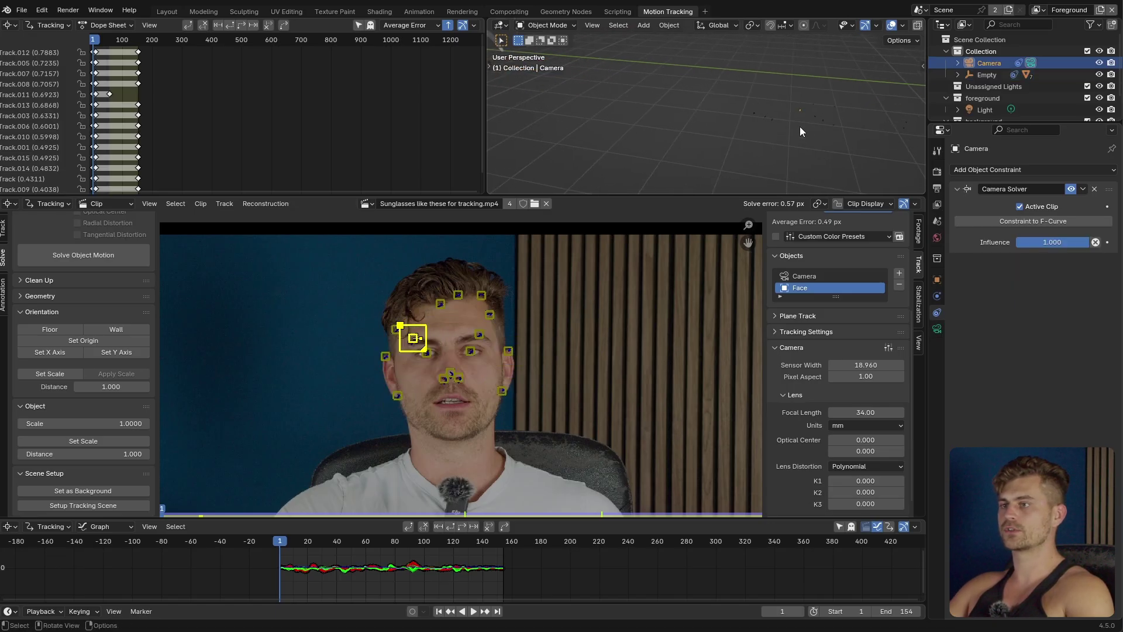
pyautogui.click(774, 118)
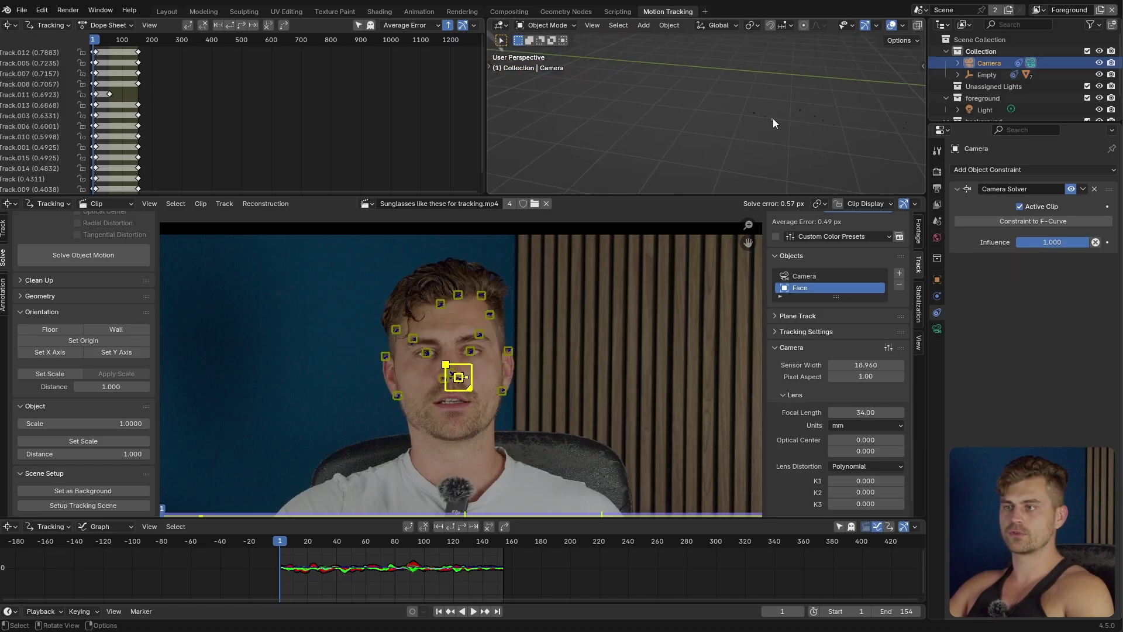
pyautogui.click(470, 351)
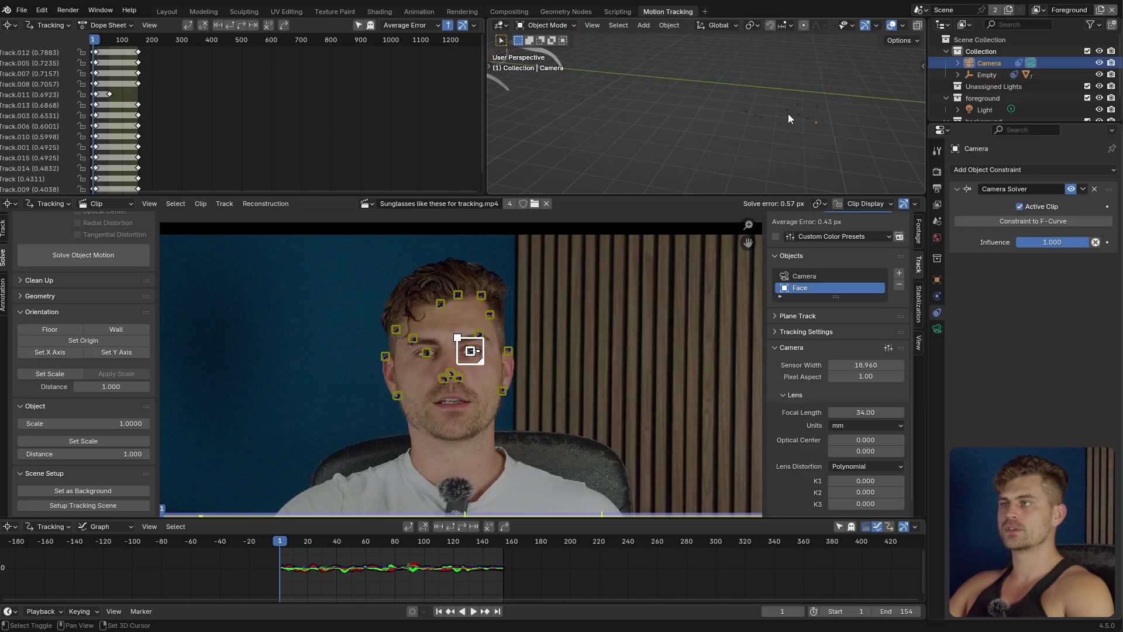
pyautogui.hotkey('shift', 's')
pyautogui.click(792, 178)
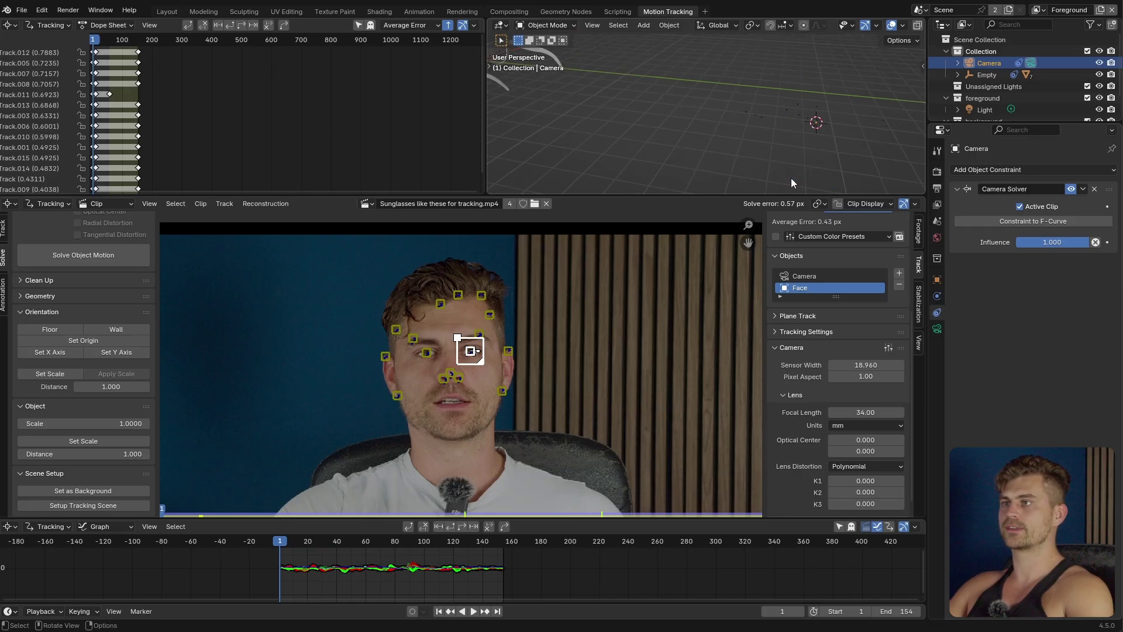
# Snap the sunglasses Empty to the 3D cursor
pyautogui.click(565, 81)
pyautogui.moveTo(568, 83); pyautogui.dragTo(640, 114, button='middle')
pyautogui.hotkey('shift', 's')
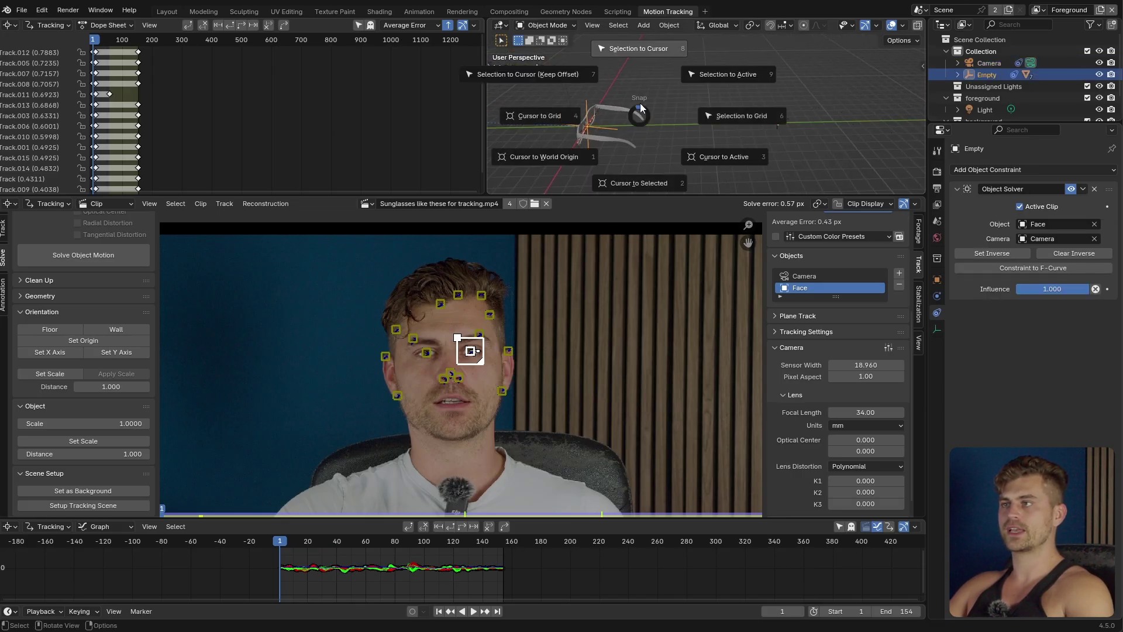
pyautogui.click(637, 49)
# Rotate the glasses around the Z axis and move them into place in the camera view
pyautogui.press('r')
pyautogui.press('z')
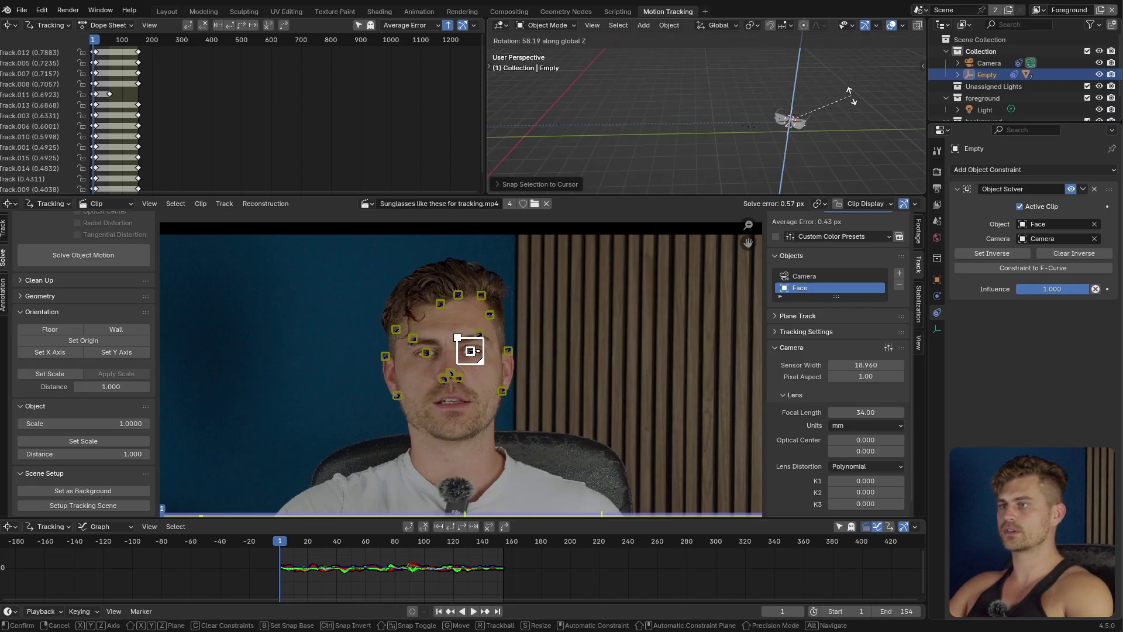
pyautogui.click(845, 108)
pyautogui.press('KP_0')
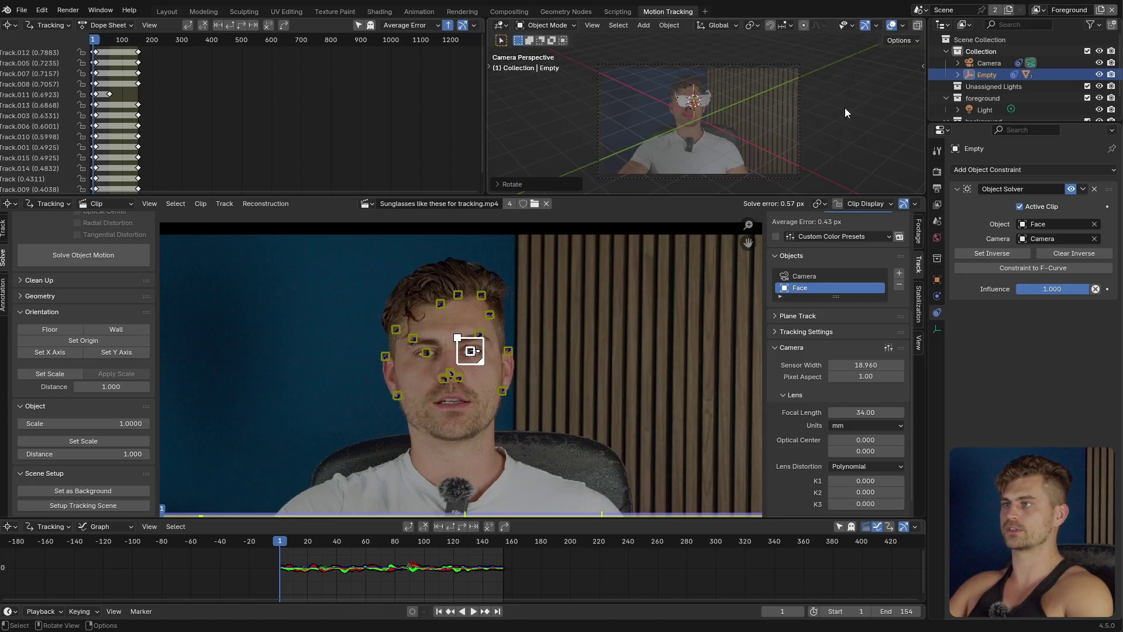
pyautogui.keyDown('shift'); pyautogui.moveTo(730, 106); pyautogui.dragTo(799, 104, button='middle'); pyautogui.keyUp('shift')
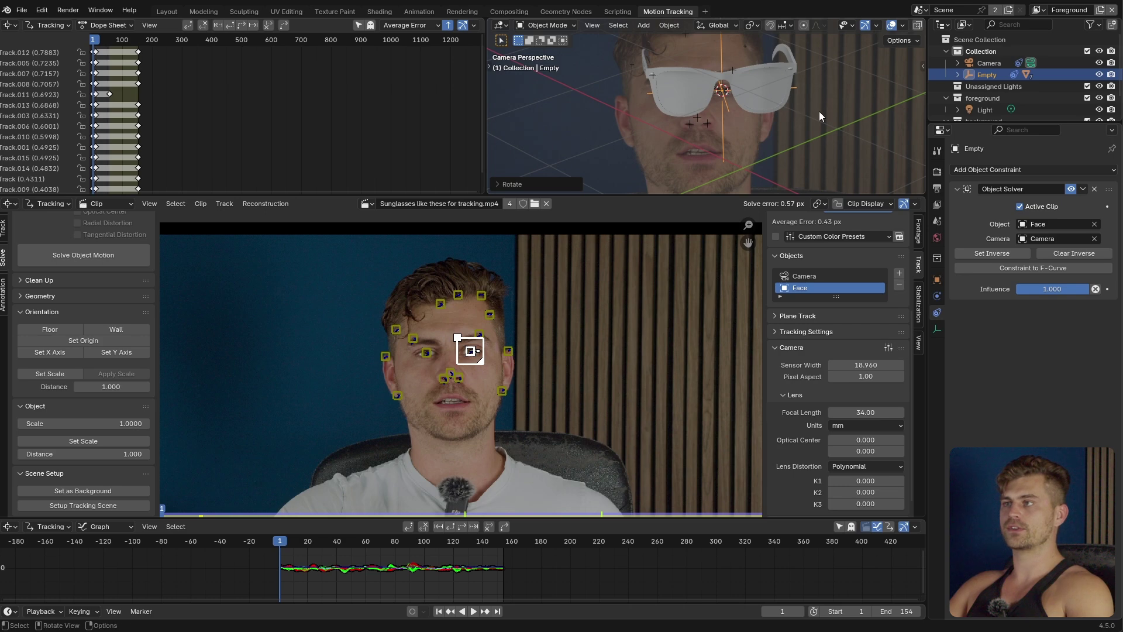
pyautogui.press('g')
pyautogui.click(840, 103)
# Tilt the glasses around the X axis, then undo a trial resize
pyautogui.press('r')
pyautogui.press('x')
pyautogui.press('x')
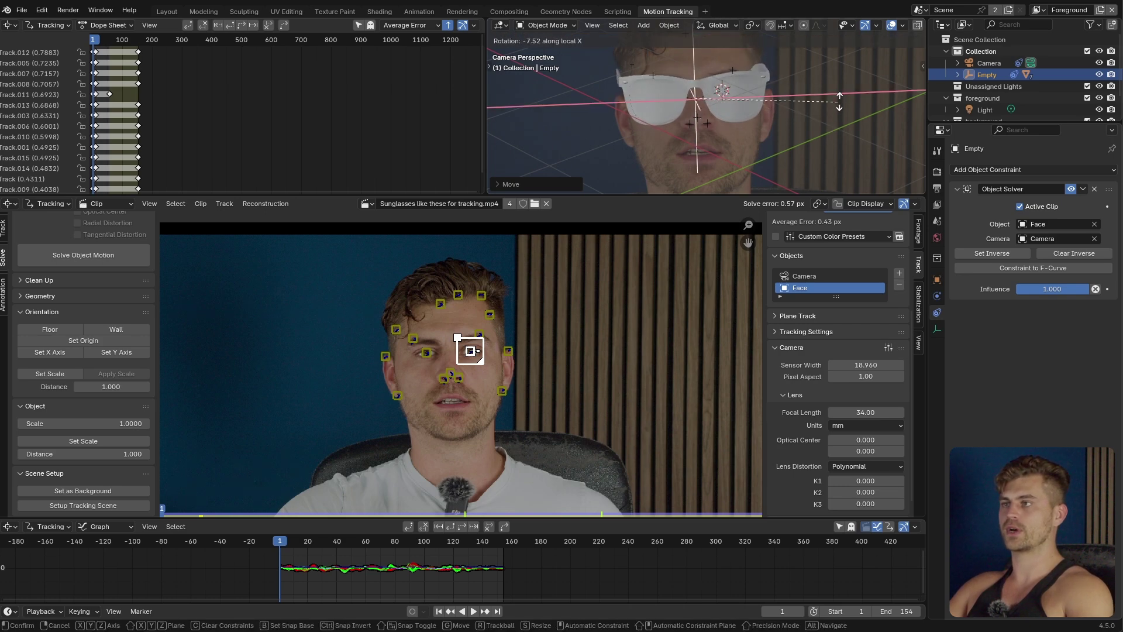
pyautogui.click(847, 75)
pyautogui.press('s')
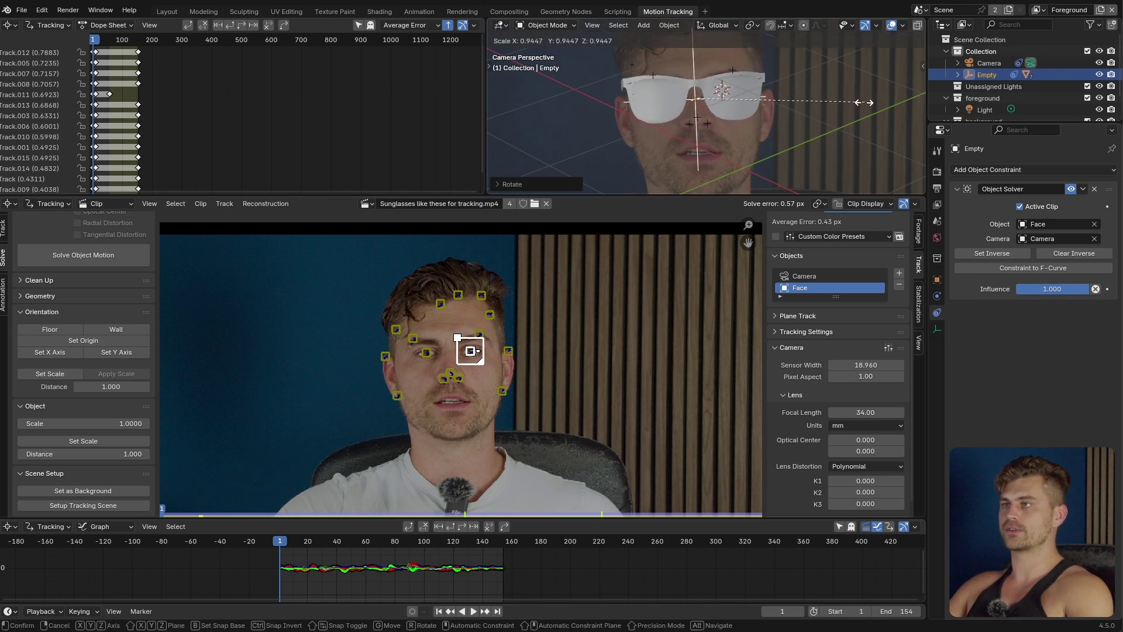
pyautogui.click(859, 102)
pyautogui.press('g')
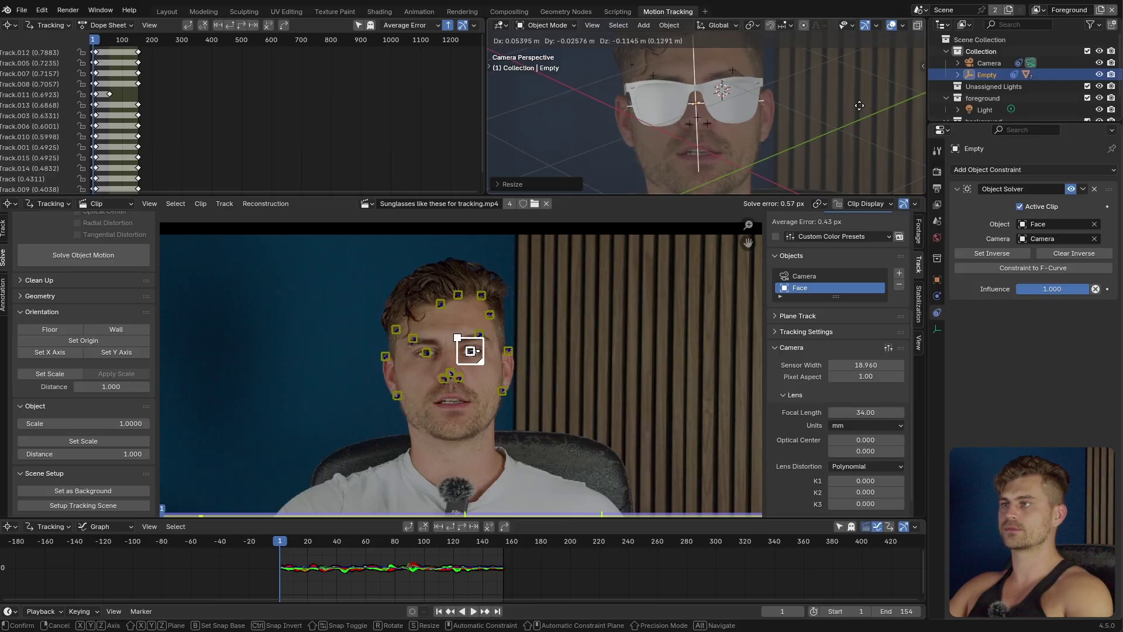
pyautogui.press('Escape')
pyautogui.hotkey('ctrl', 'z')
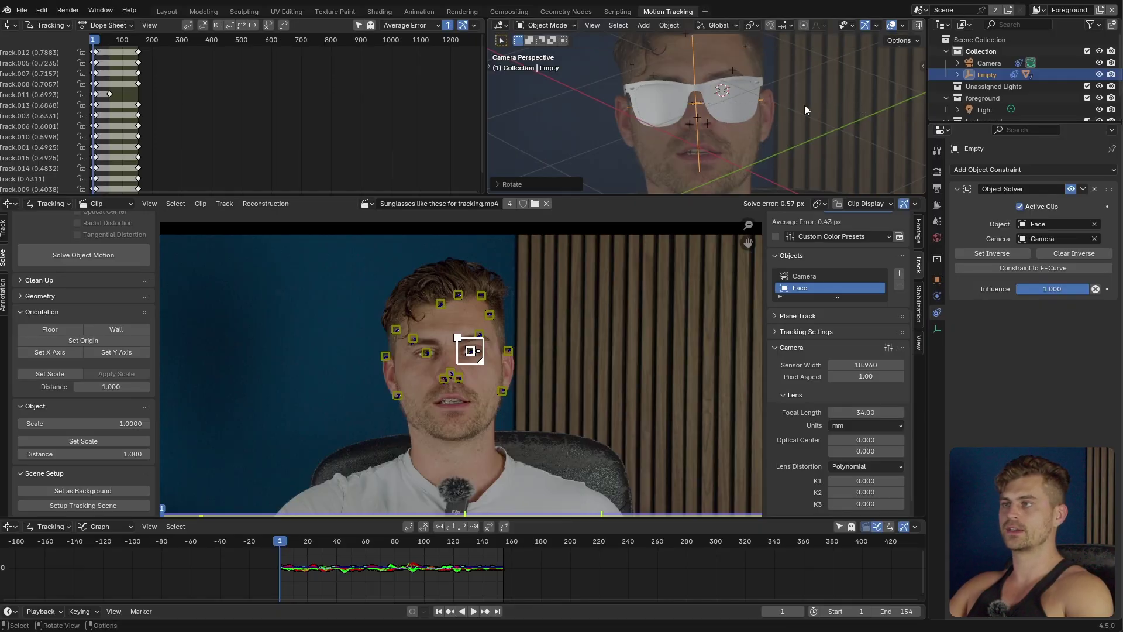
pyautogui.scroll(-3, 757, 120)
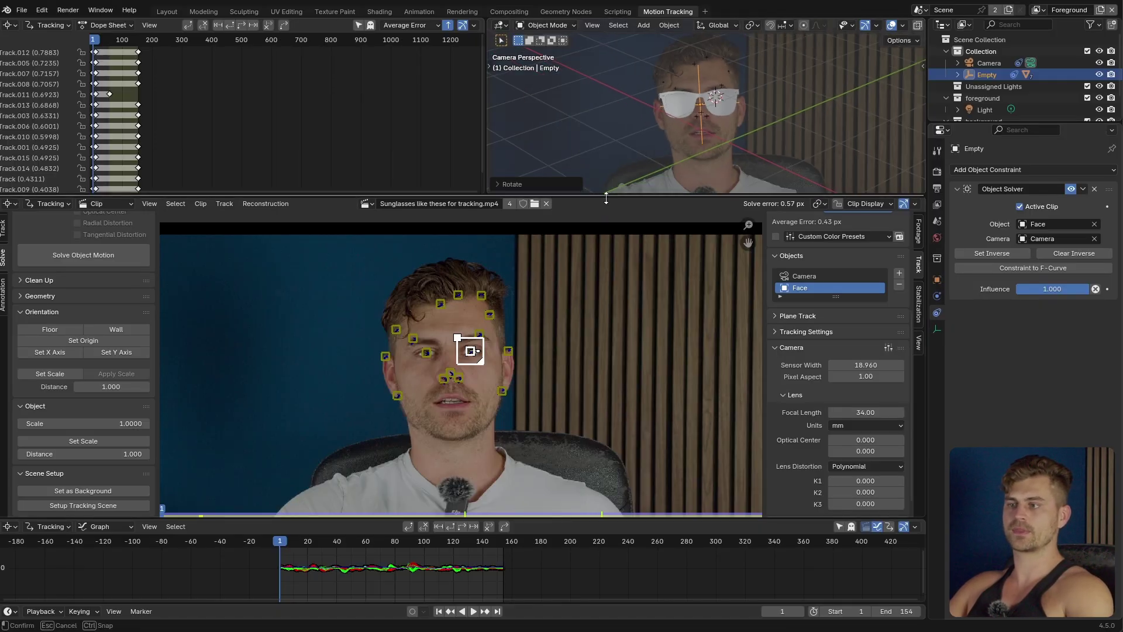
pyautogui.moveTo(604, 198); pyautogui.dragTo(596, 385)
# Play the tracked clip twice to confirm the sunglasses follow the head, stopping at frame 47
pyautogui.keyDown('shift'); pyautogui.moveTo(723, 270); pyautogui.dragTo(730, 156, button='middle'); pyautogui.keyUp('shift')
pyautogui.press('space')
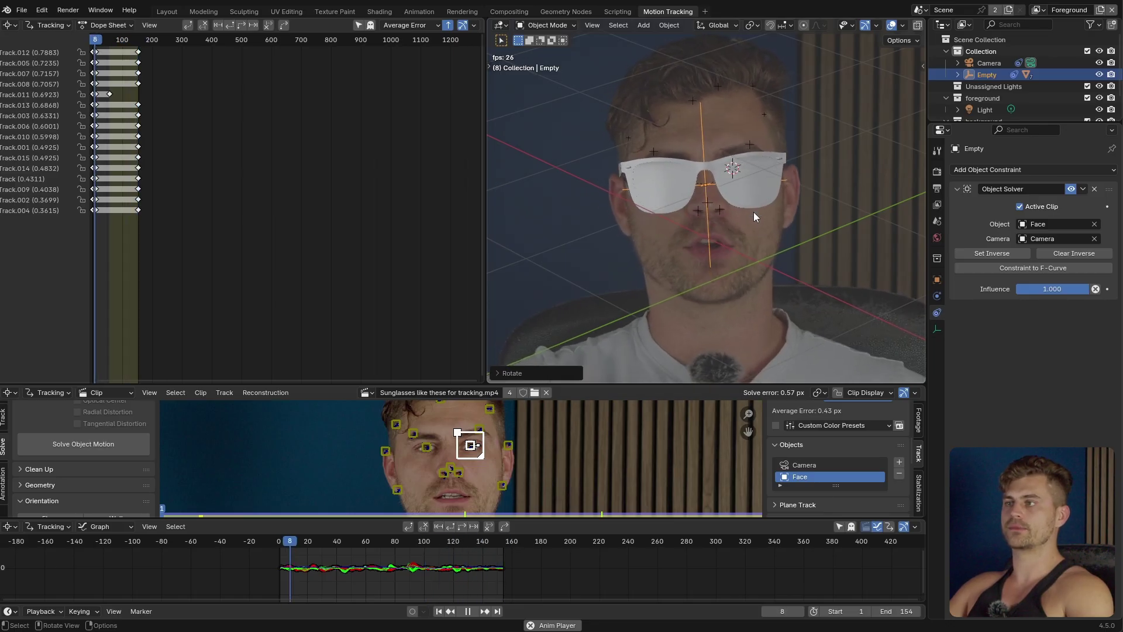
pyautogui.press('space')
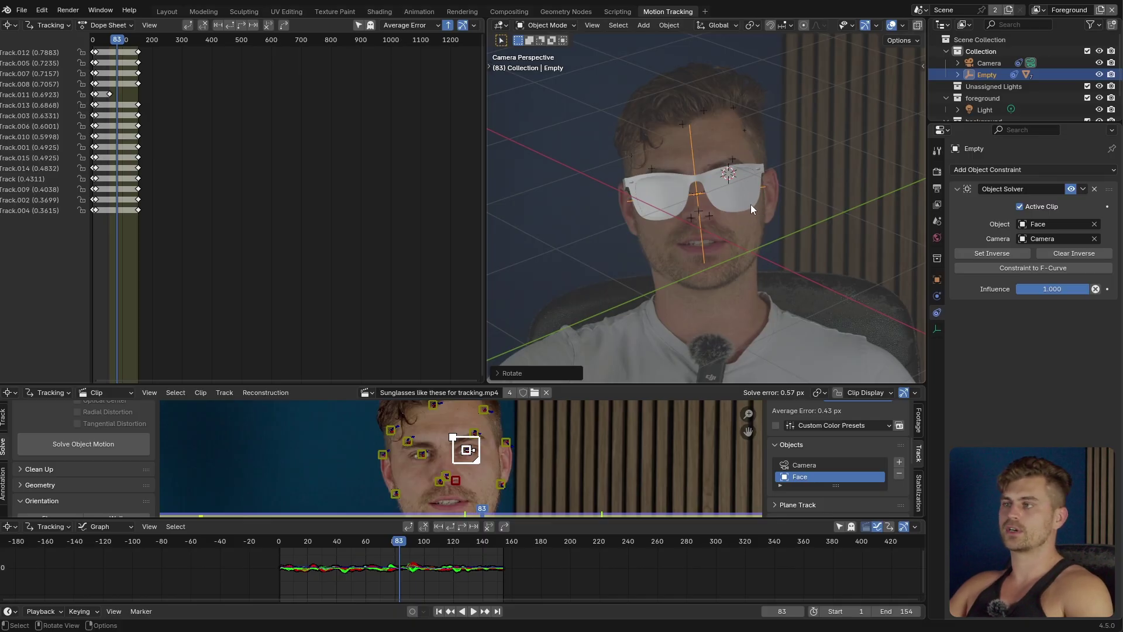
pyautogui.scroll(3, 771, 191)
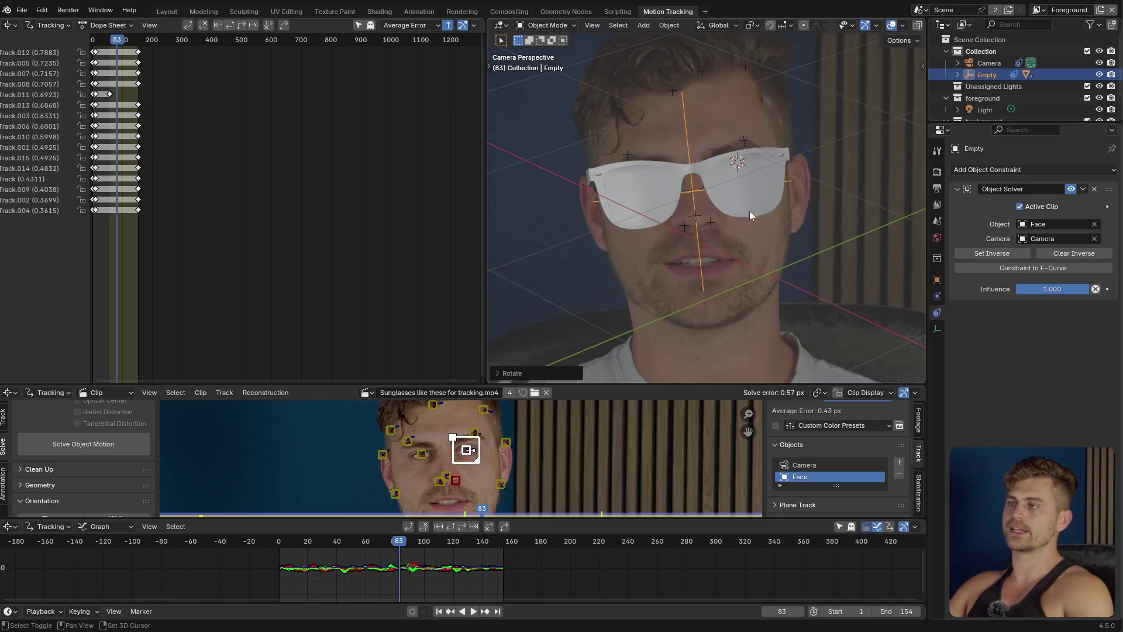
pyautogui.scroll(-2, 744, 227)
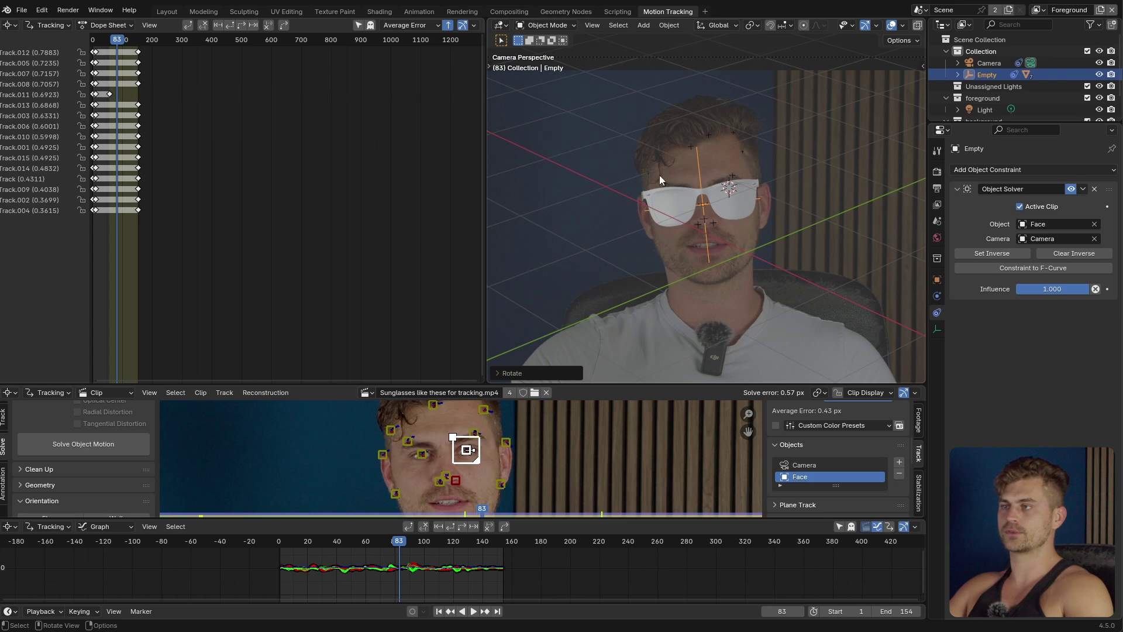
pyautogui.press('space')
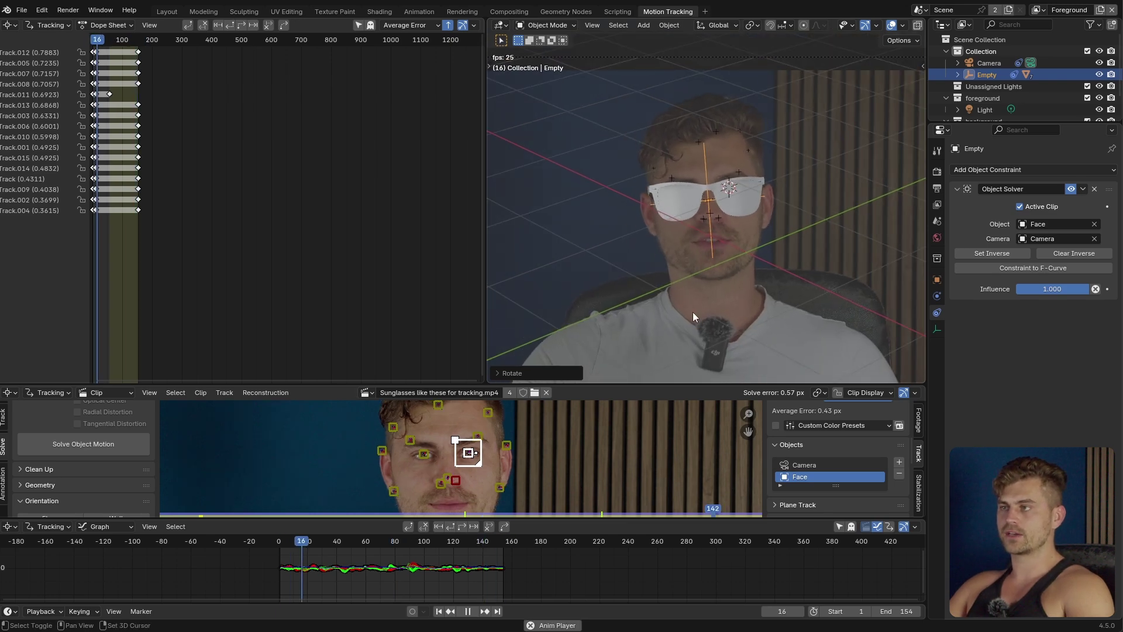
pyautogui.press('space')
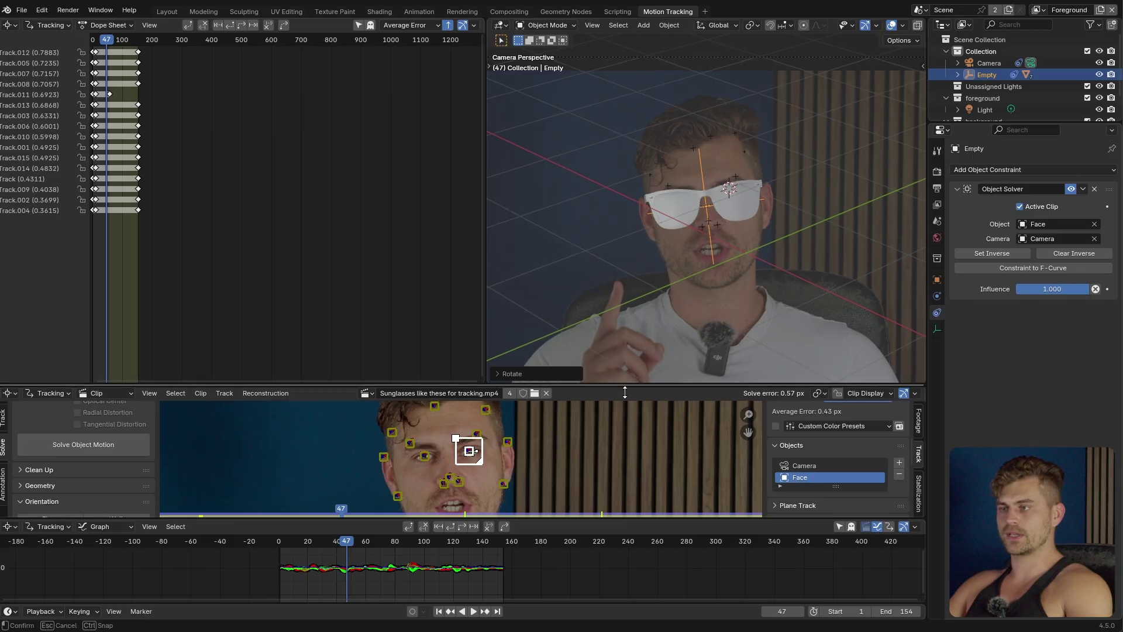
# Enlarge the 3D viewport and orbit to view the scene from outside the camera
pyautogui.moveTo(618, 398); pyautogui.dragTo(620, 491)
pyautogui.scroll(-3, 686, 344)
pyautogui.moveTo(684, 320); pyautogui.dragTo(795, 322, button='middle')
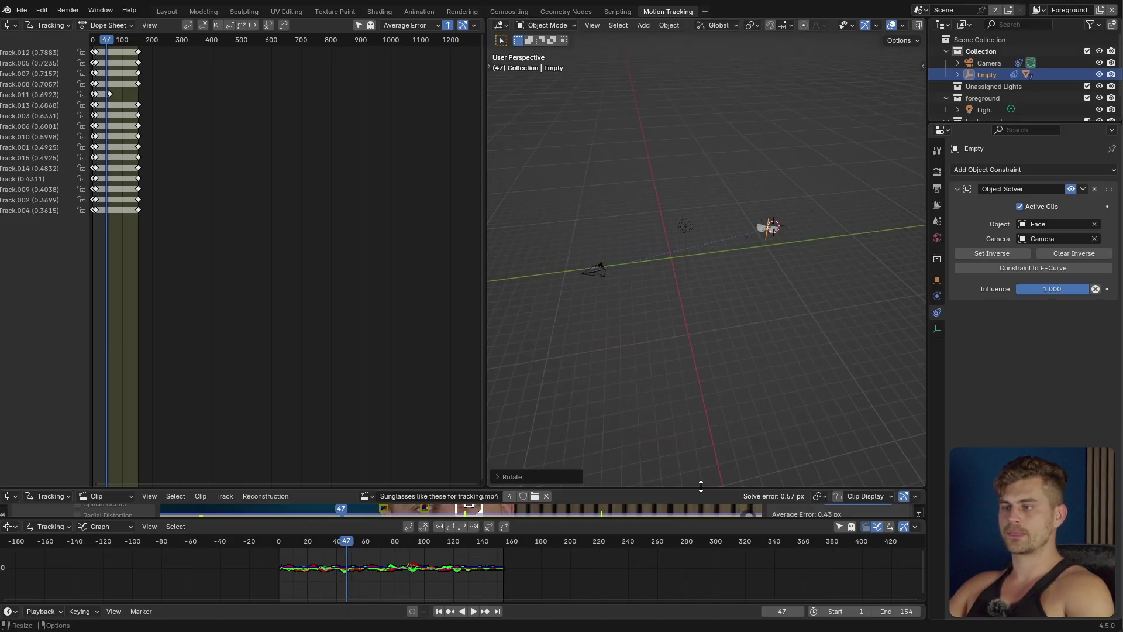
# In the Layout workspace, look through the scene camera and switch the render engine to Cycles
pyautogui.moveTo(701, 486); pyautogui.dragTo(701, 285)
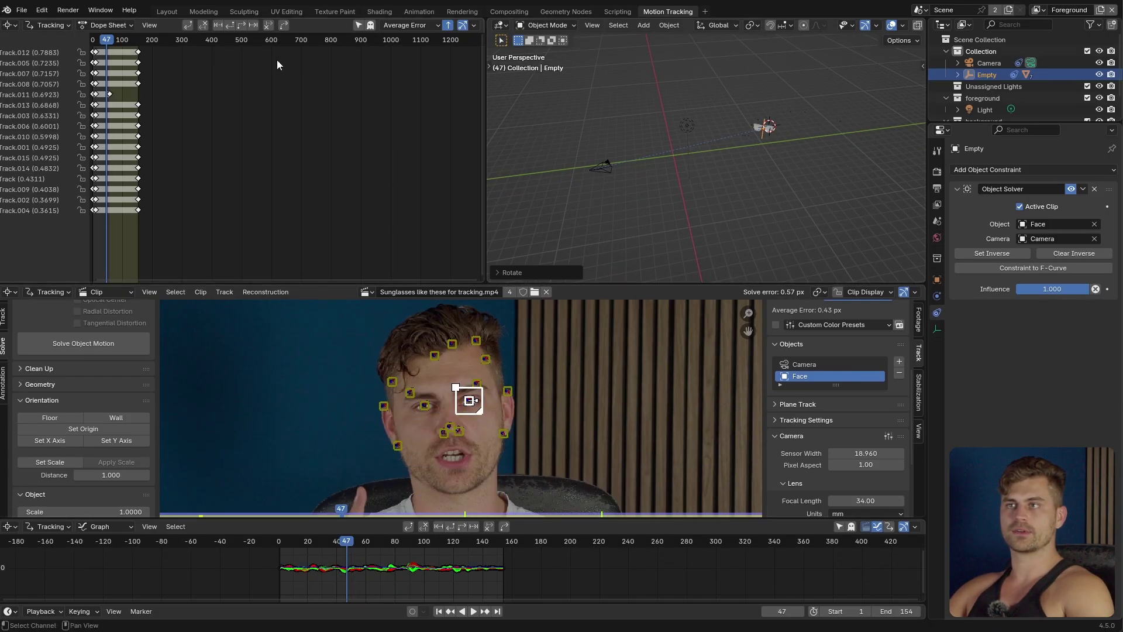
pyautogui.click(175, 16)
pyautogui.press('KP_0')
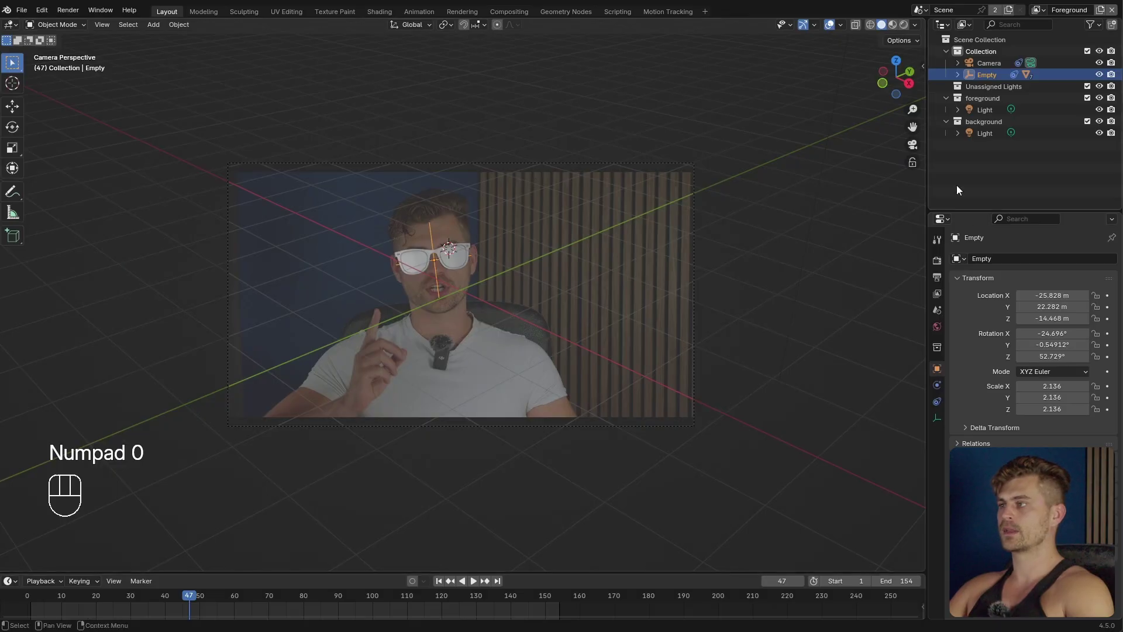
pyautogui.click(936, 260)
pyautogui.click(1039, 260)
pyautogui.click(1046, 300)
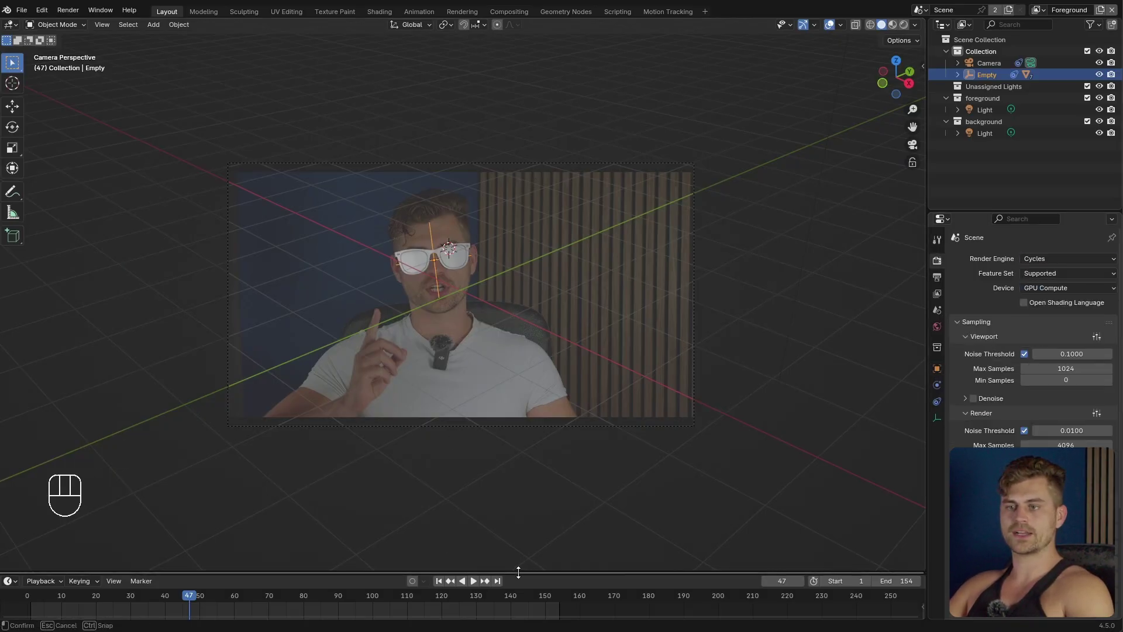
# Turn the enlarged timeline area into a Shader Editor showing the World nodes
pyautogui.moveTo(121, 573); pyautogui.dragTo(121, 446)
pyautogui.click(9, 452)
pyautogui.click(58, 549)
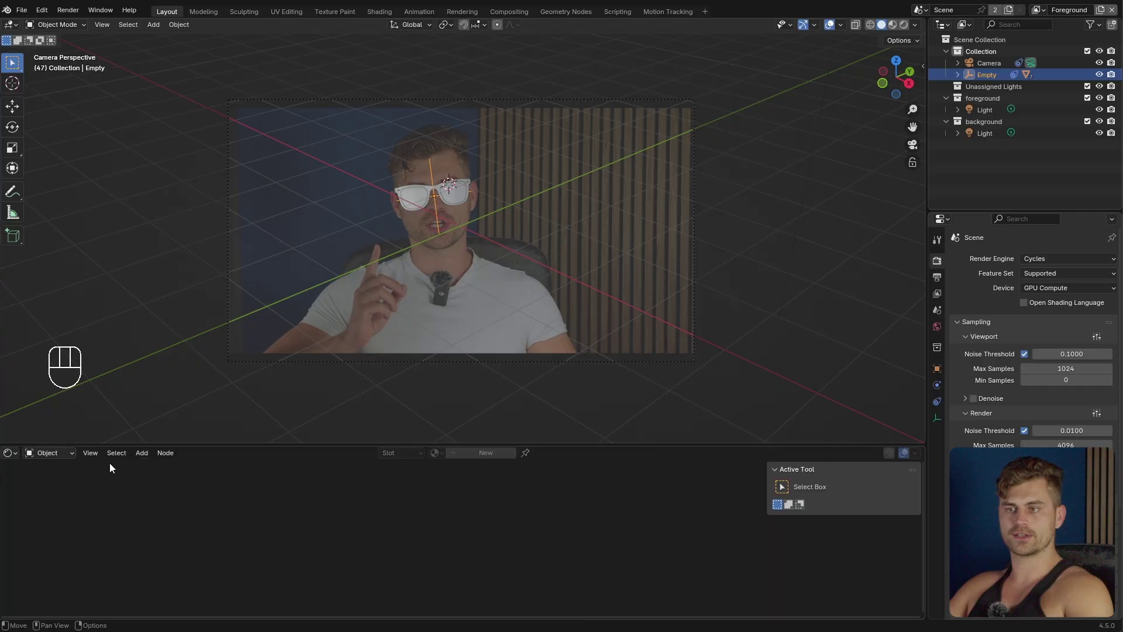
pyautogui.click(68, 454)
pyautogui.click(50, 495)
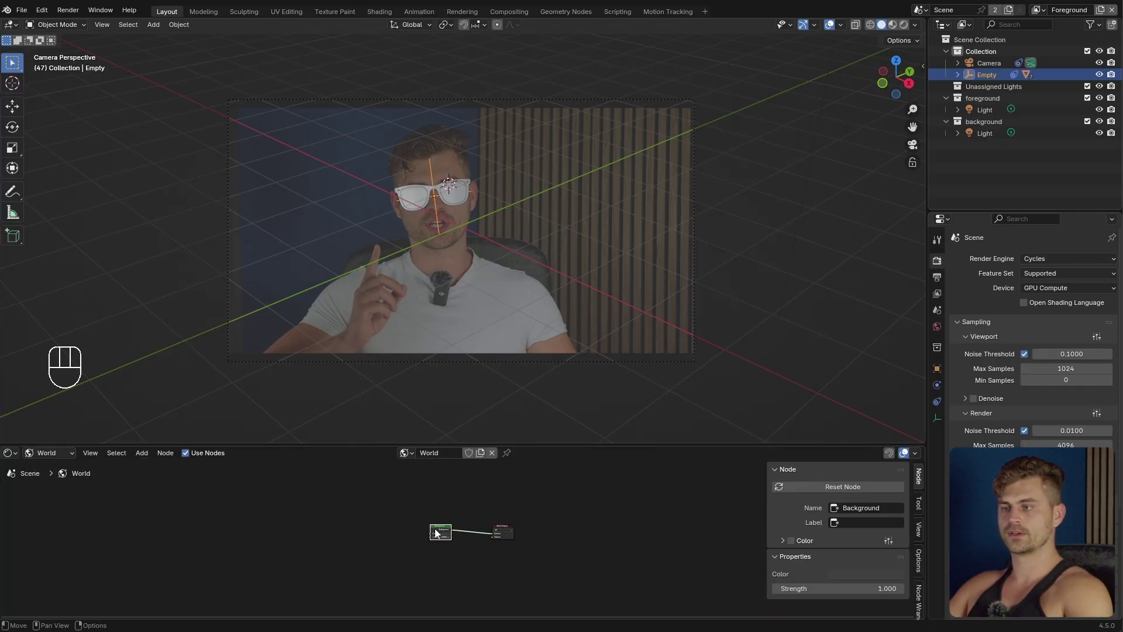
# Add mapping nodes to the HDRI and rotate it about 10.1° on X in rendered view to match the room
pyautogui.hotkey('ctrl', 't')
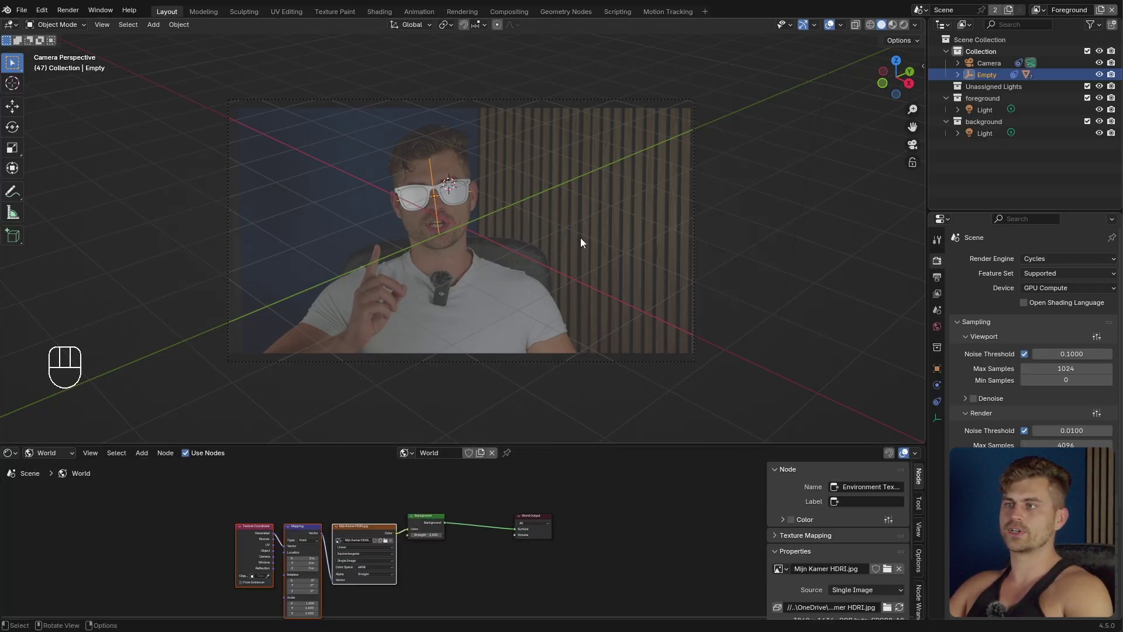
pyautogui.press('z')
pyautogui.moveTo(581, 226)
pyautogui.mouseDown(button='middle')
pyautogui.moveTo(661, 244)
pyautogui.moveTo(647, 276)
pyautogui.moveTo(646, 266)
pyautogui.mouseUp(button='middle')
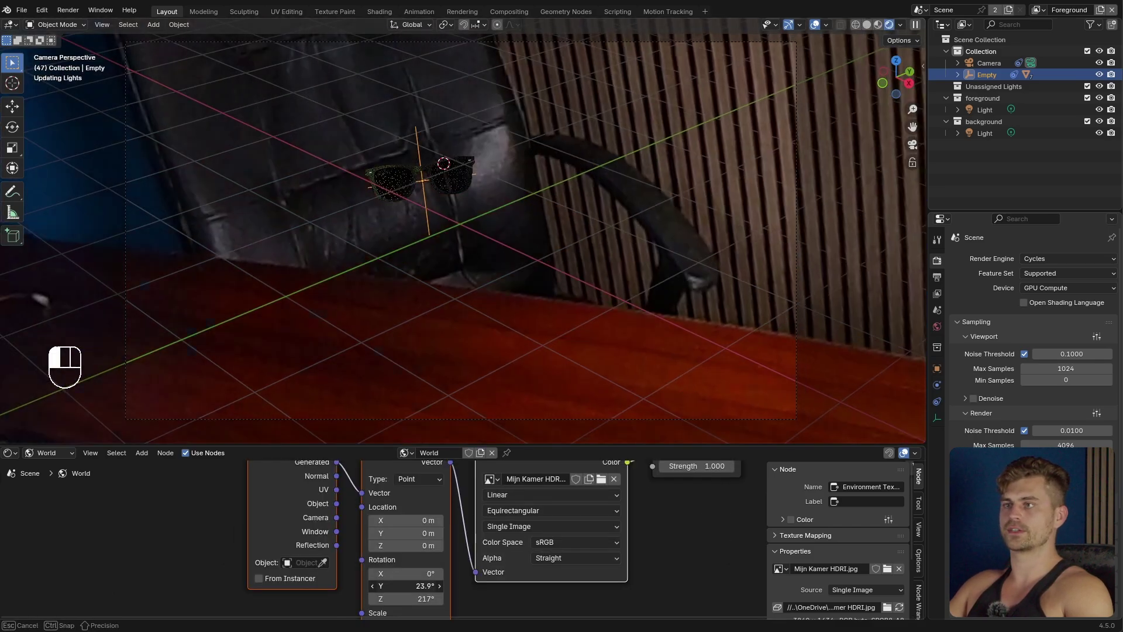
pyautogui.moveTo(406, 585); pyautogui.dragTo(436, 573)
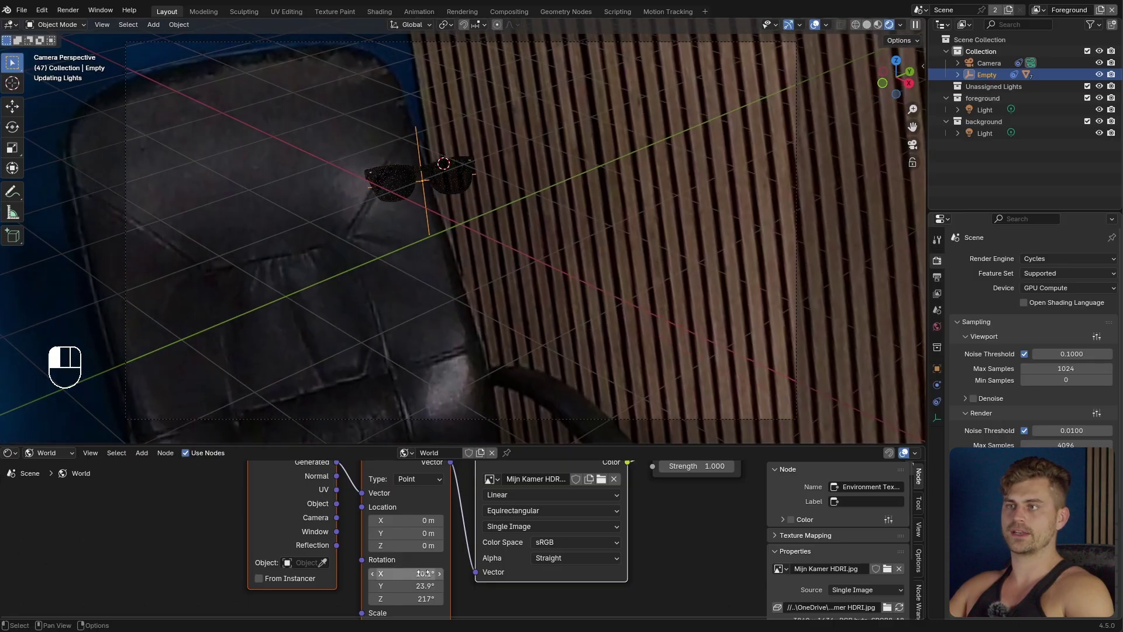
# Raise the World Background strength to 2.260
pyautogui.scroll(4, 411, 188)
pyautogui.scroll(3, 462, 268)
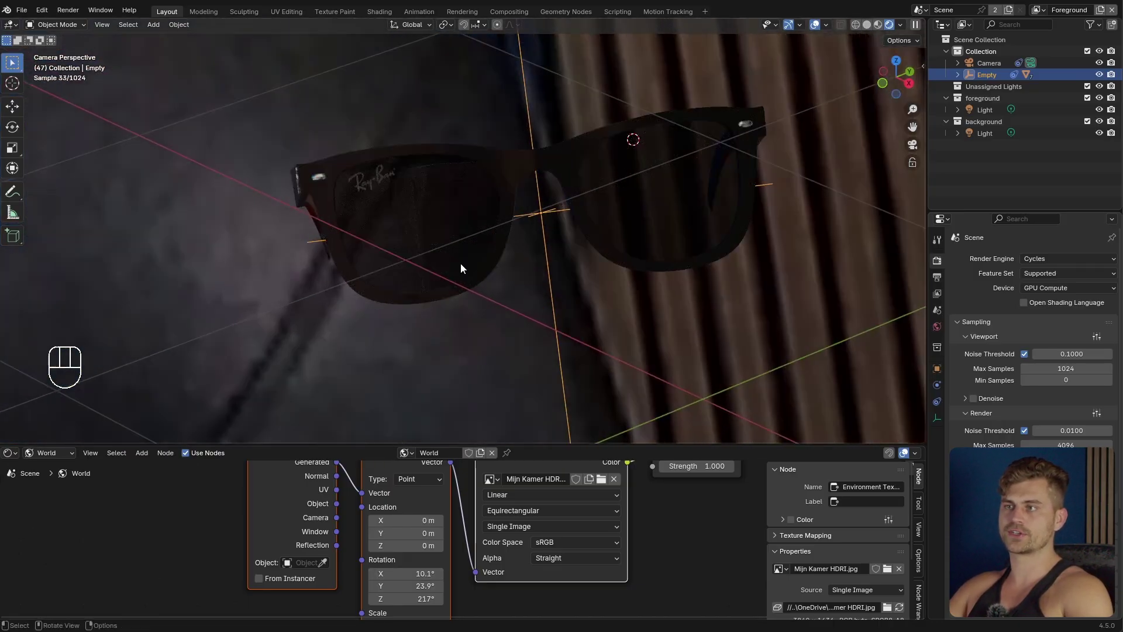
pyautogui.moveTo(687, 535); pyautogui.dragTo(490, 510, button='middle')
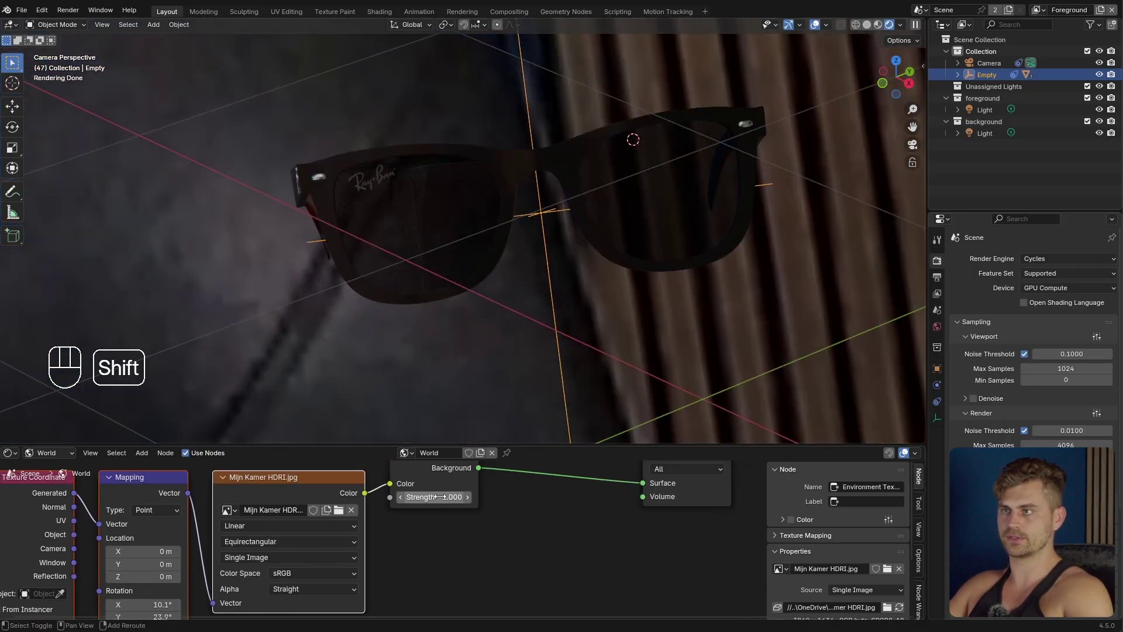
pyautogui.moveTo(440, 497); pyautogui.dragTo(497, 497)
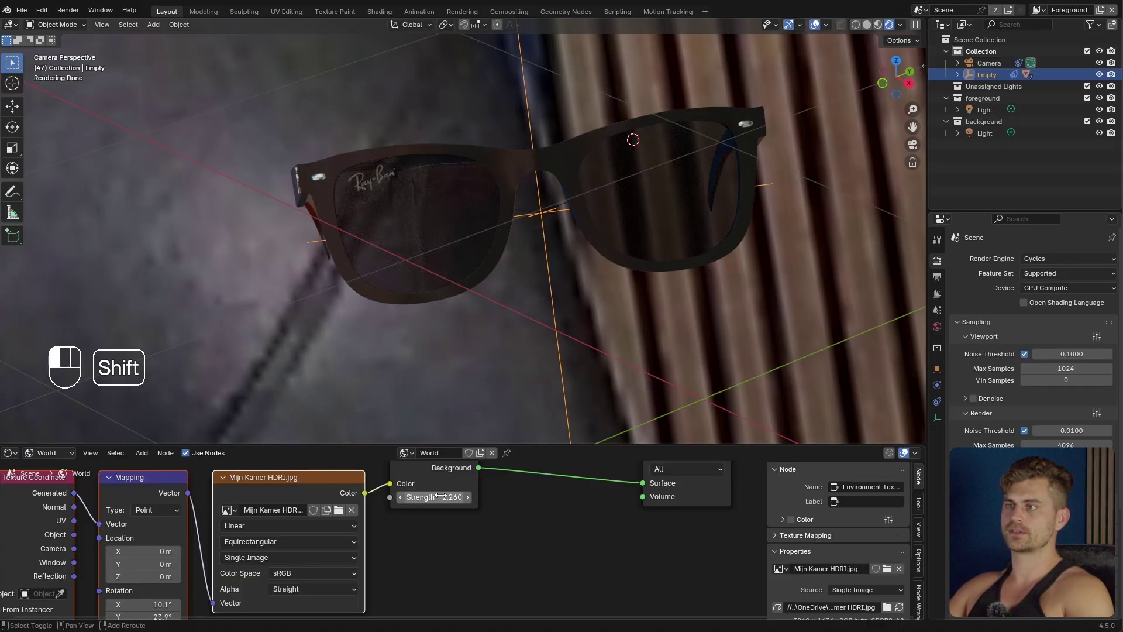
pyautogui.scroll(-6, 517, 273)
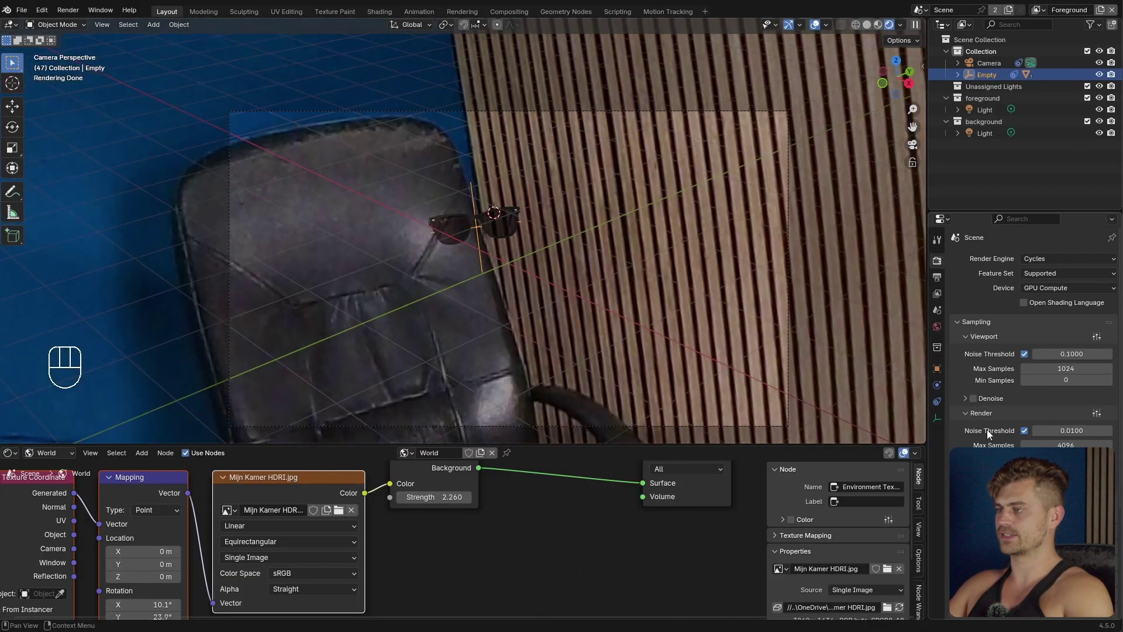
pyautogui.scroll(-5, 988, 431)
pyautogui.scroll(-4, 994, 381)
# Enable Film Transparent so the footage shows behind the glasses
pyautogui.click(973, 434)
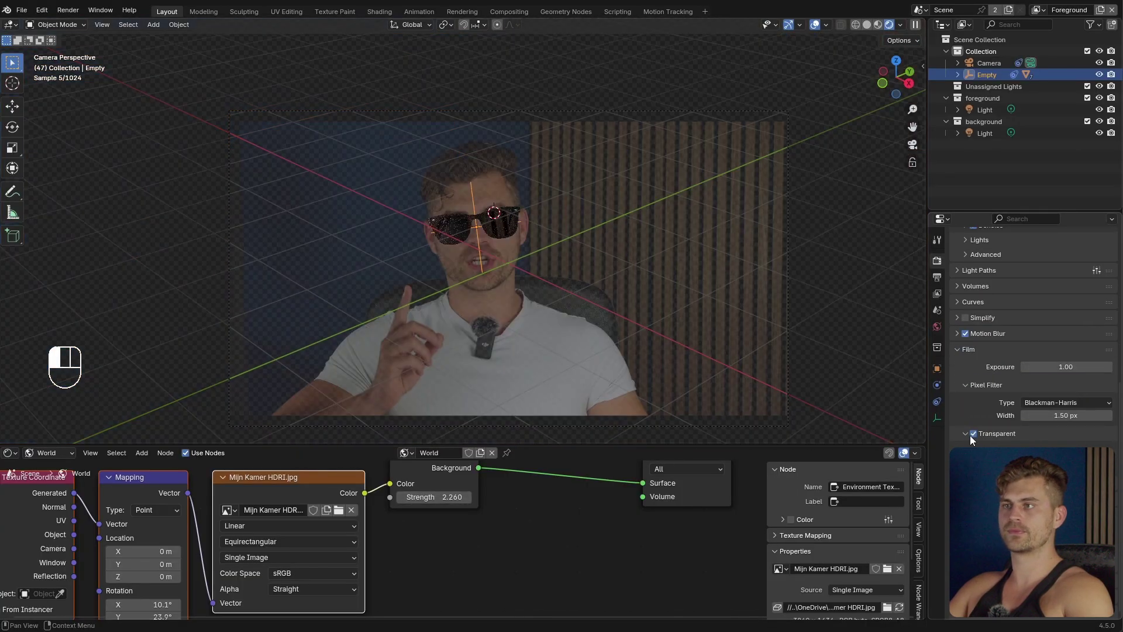
pyautogui.scroll(5, 522, 254)
pyautogui.scroll(-5, 542, 269)
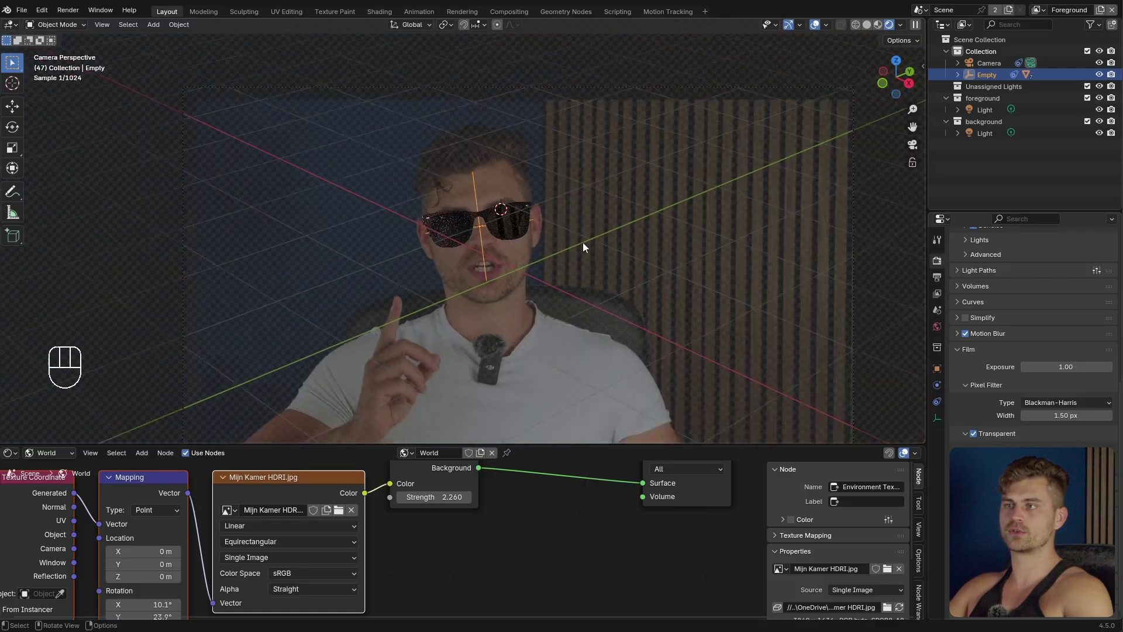
# Deselect the Empty and play the rendered animation, stopping at frame 140 and replaying
pyautogui.click(592, 216)
pyautogui.hotkey('shift', 'space')
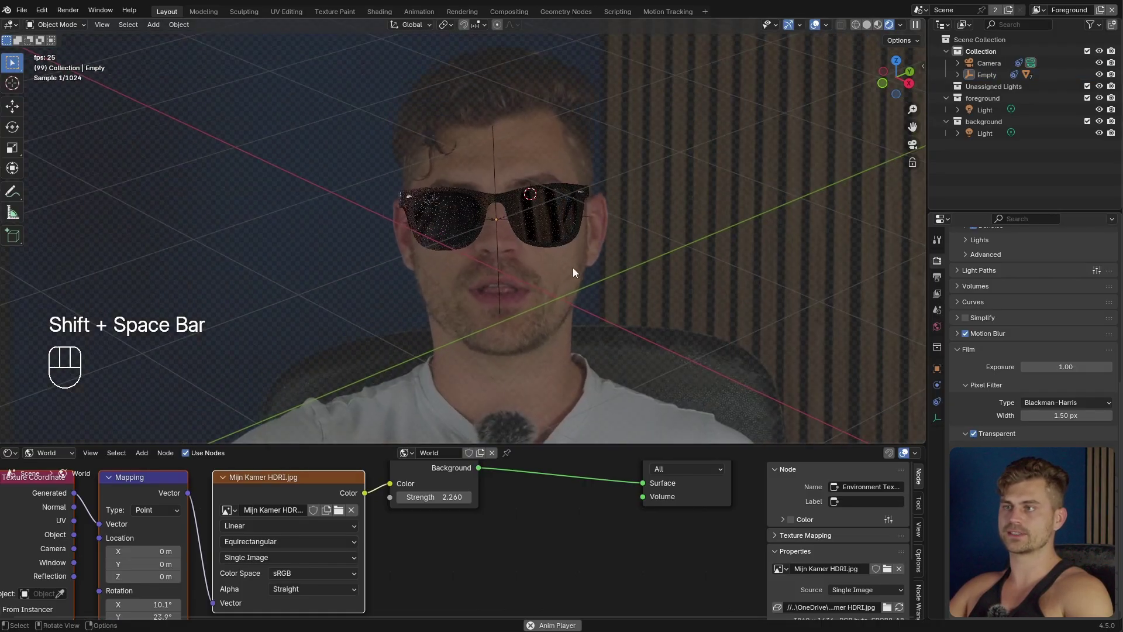
pyautogui.hotkey('shift', 'space')
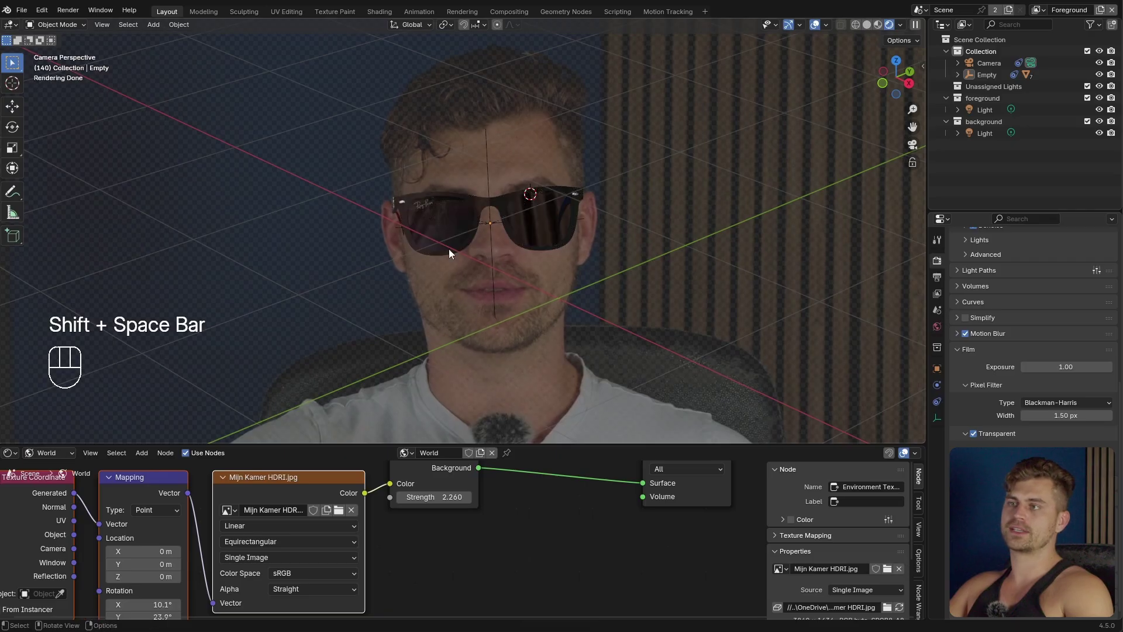
pyautogui.scroll(8, 397, 245)
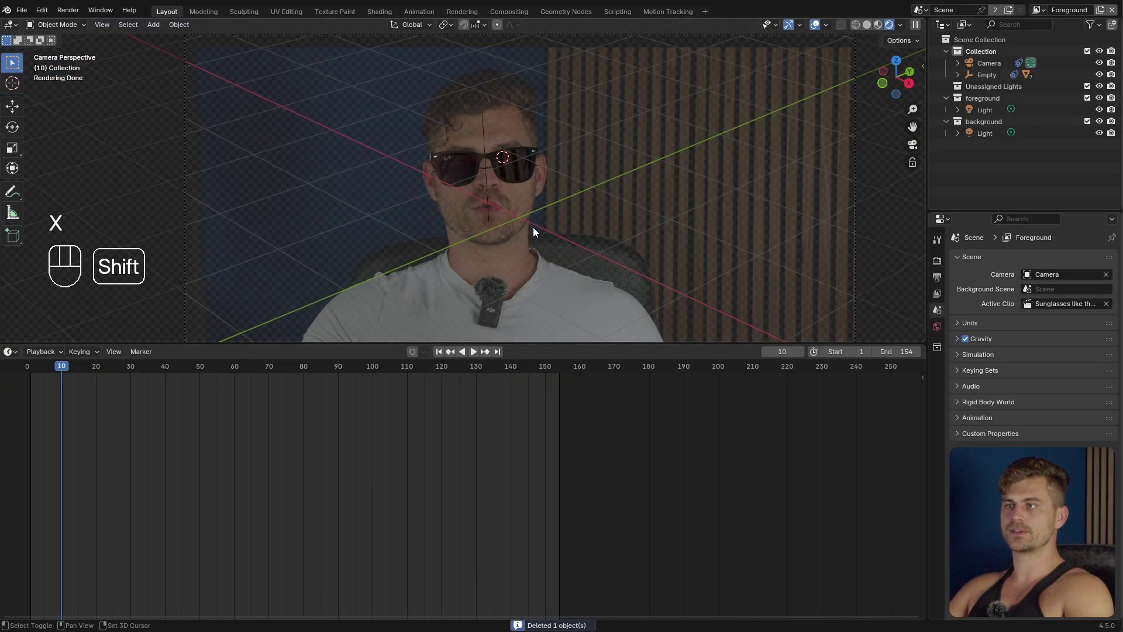
pyautogui.hotkey('shift', 'space')
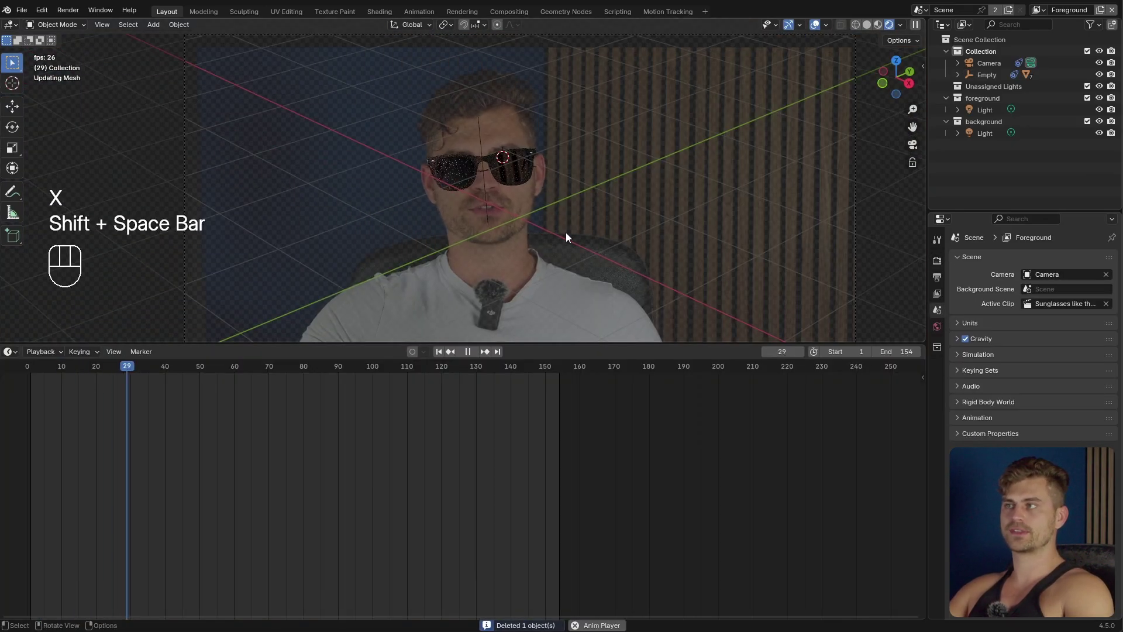
pyautogui.scroll(3, 479, 183)
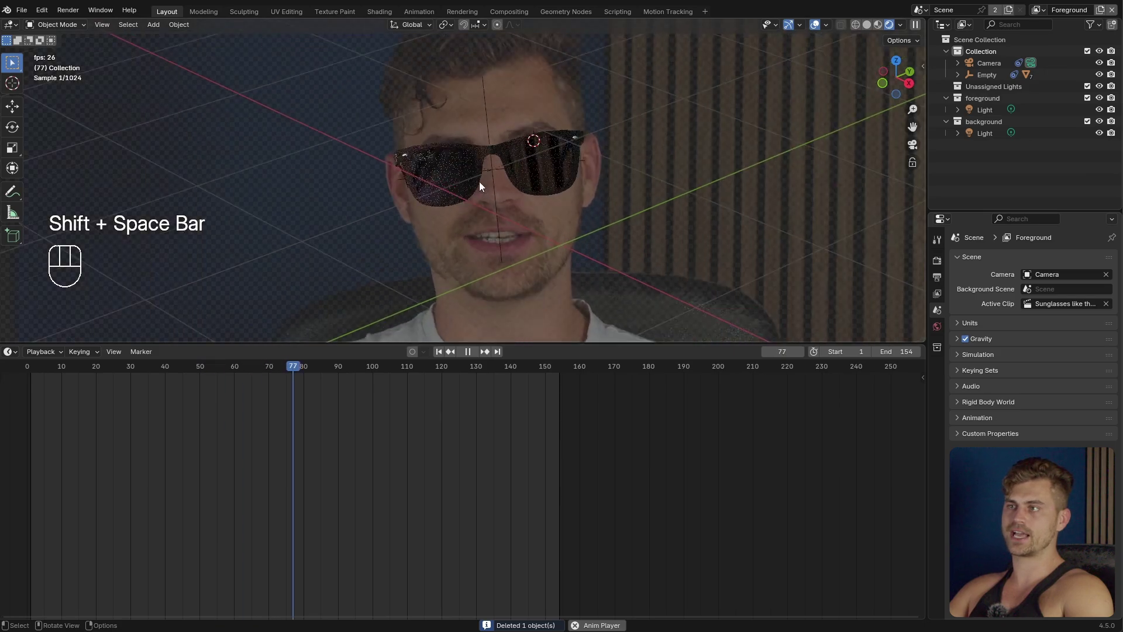
pyautogui.scroll(2, 510, 185)
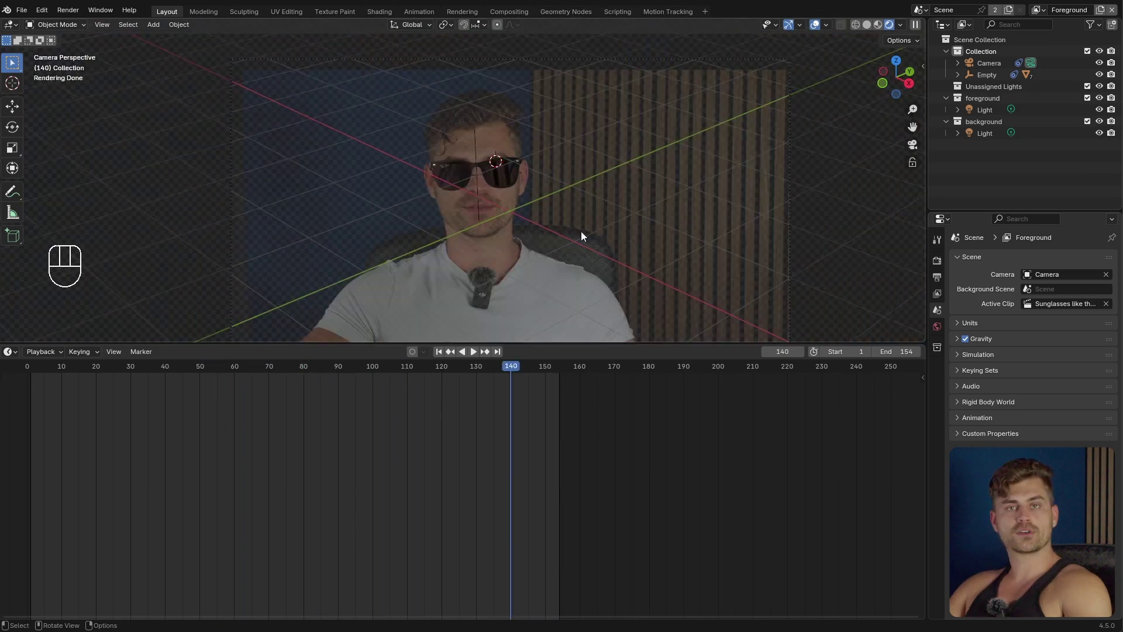